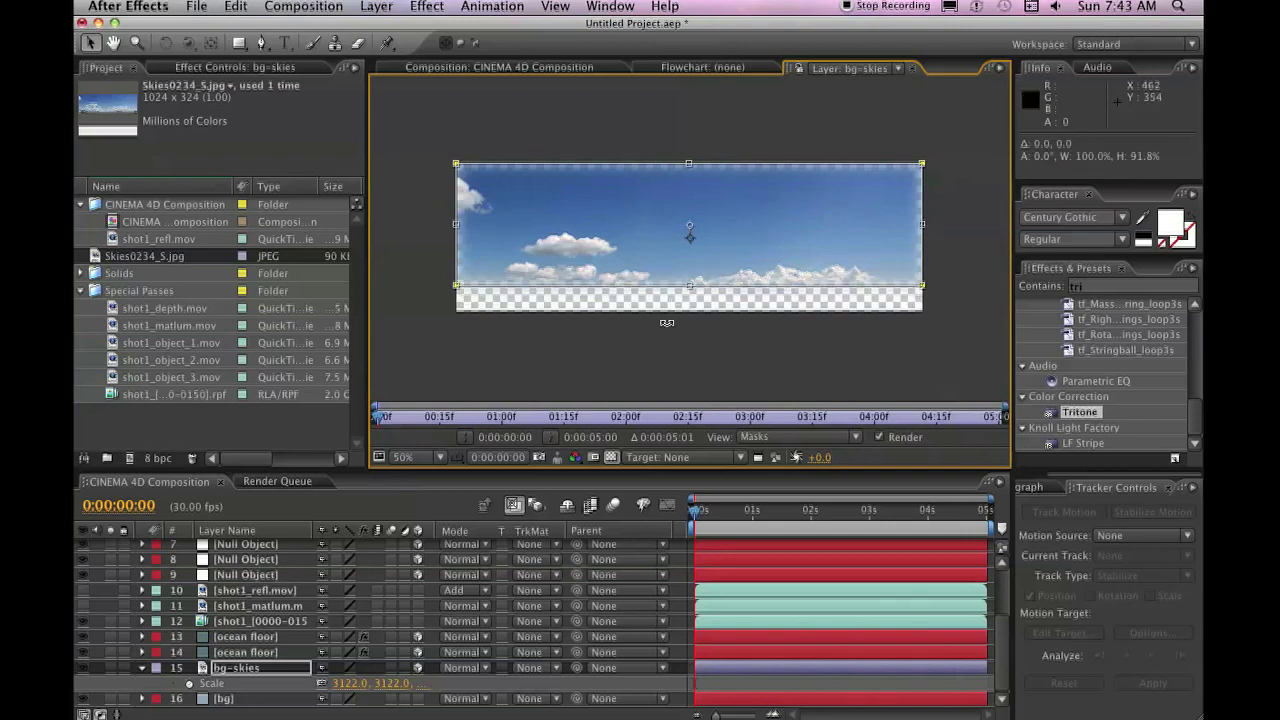
# Step: Switch the viewer to the CINEMA 4D Composition, showing the rendered ocean and cliffs under the sky
pyautogui.click(478, 68)
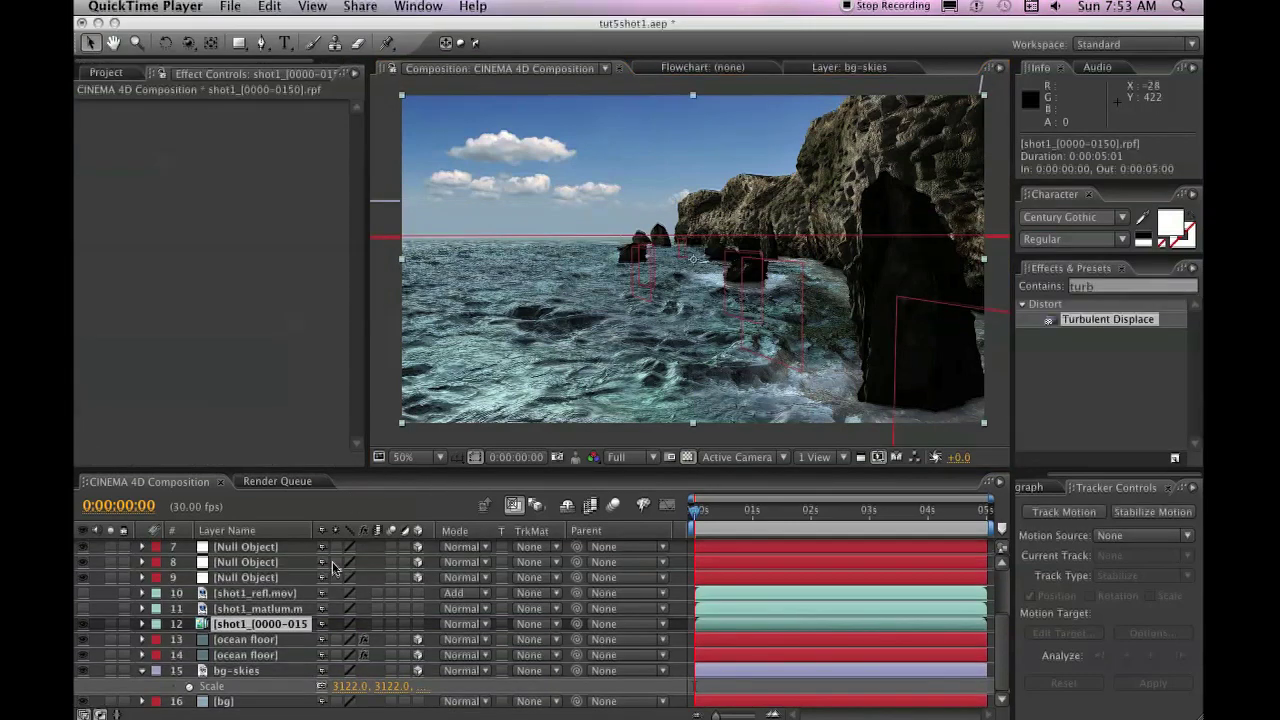
pyautogui.click(270, 623)
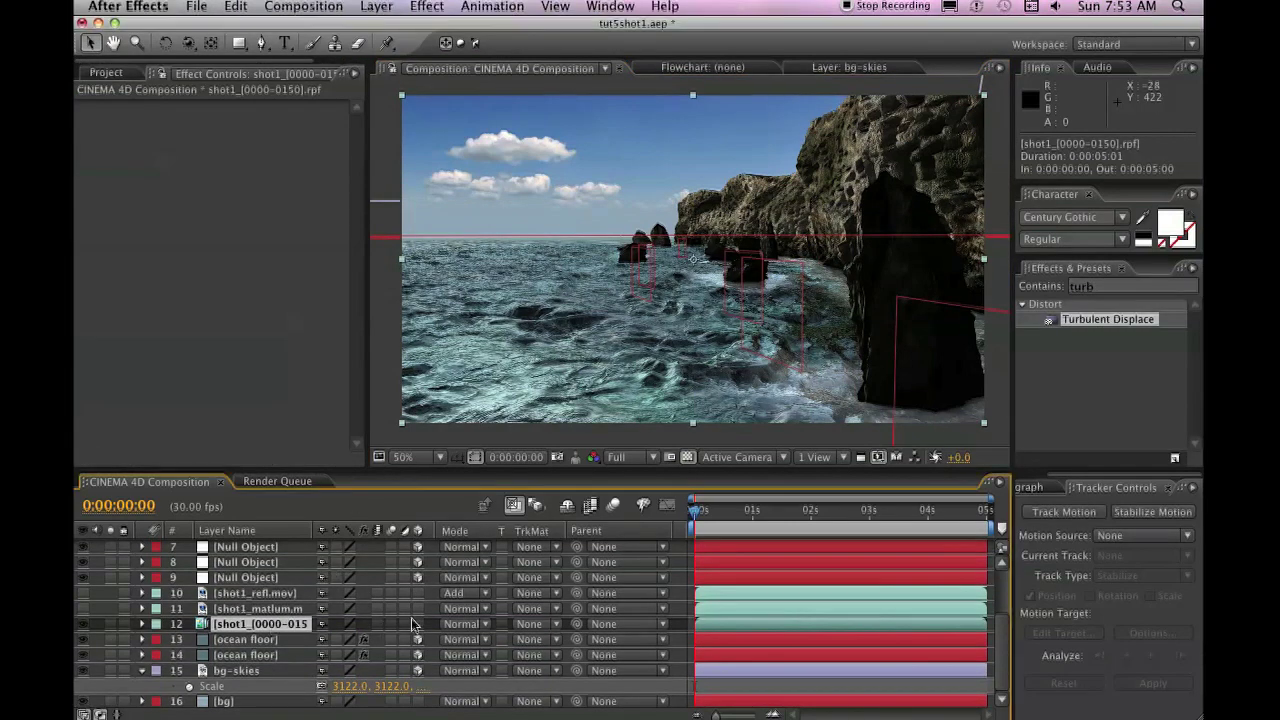
# Step: Apply the Fog 3D effect to the shot1 render layer
pyautogui.click(425, 7)
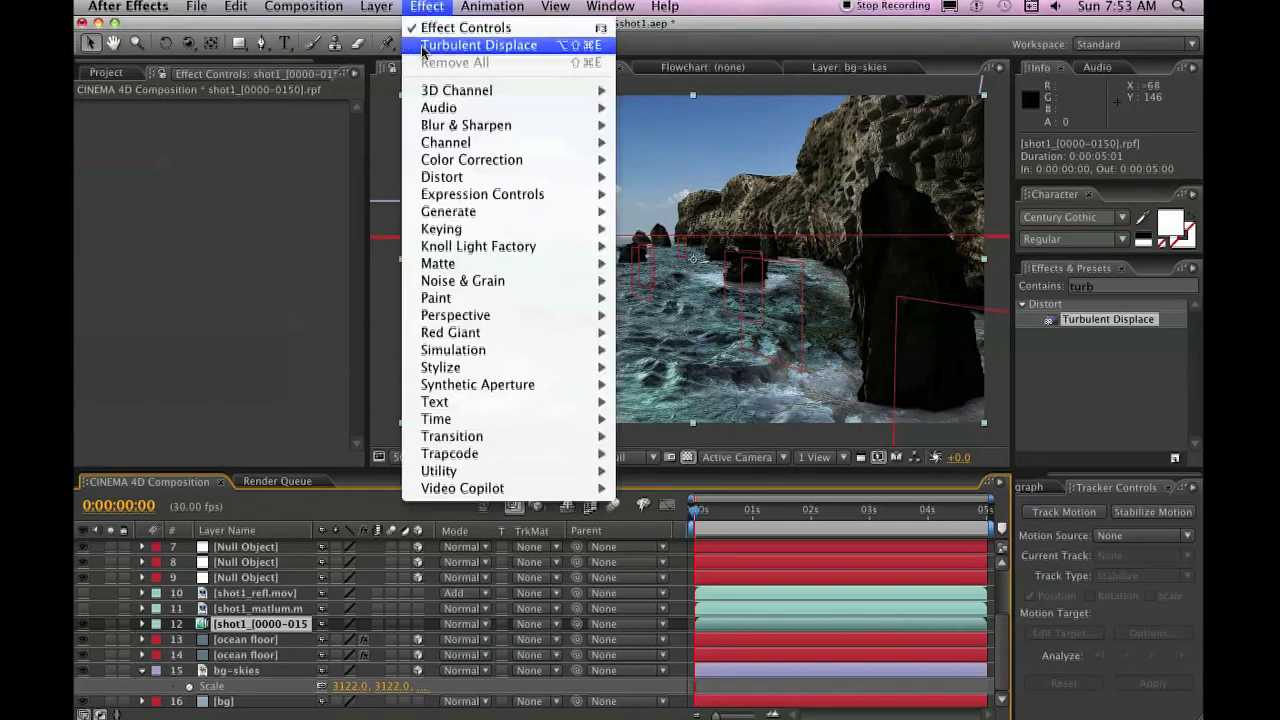
pyautogui.moveTo(422, 90)
pyautogui.click(682, 146)
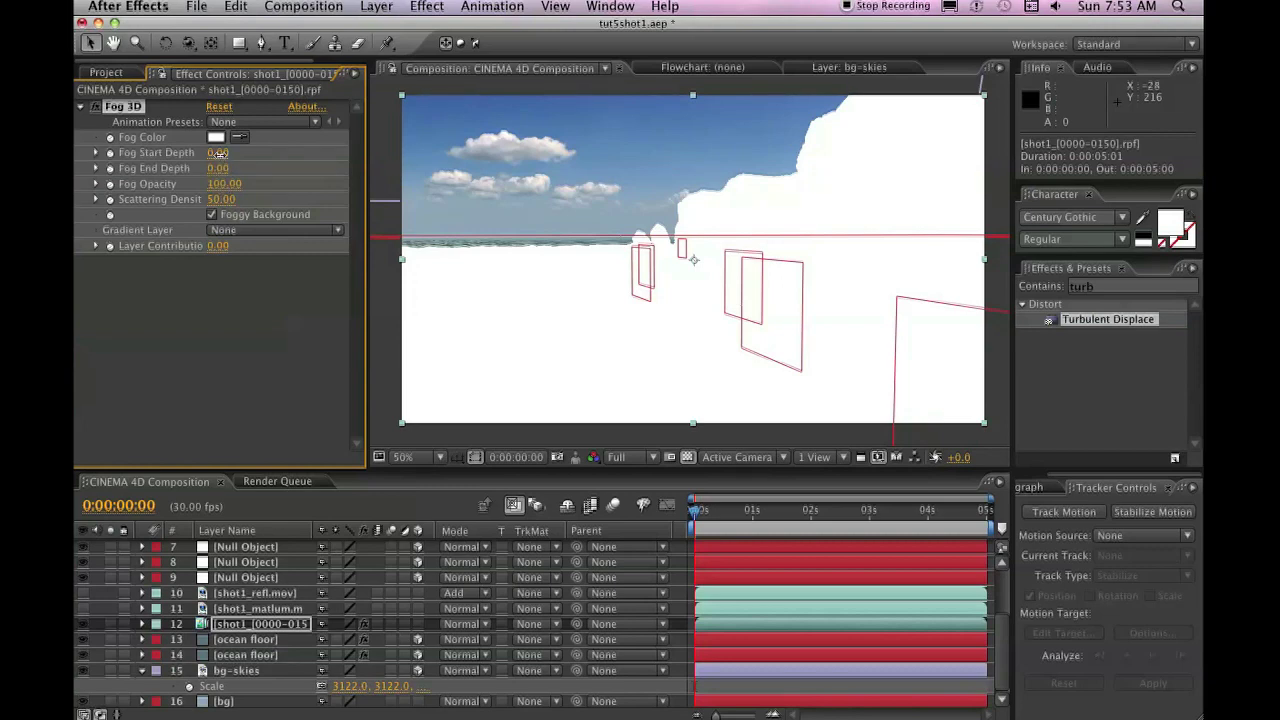
# Step: Set Fog 3D start depth -20, end depth -2700, opacity 41, and a grey-blue fog colour
pyautogui.moveTo(222, 153); pyautogui.dragTo(195, 170)
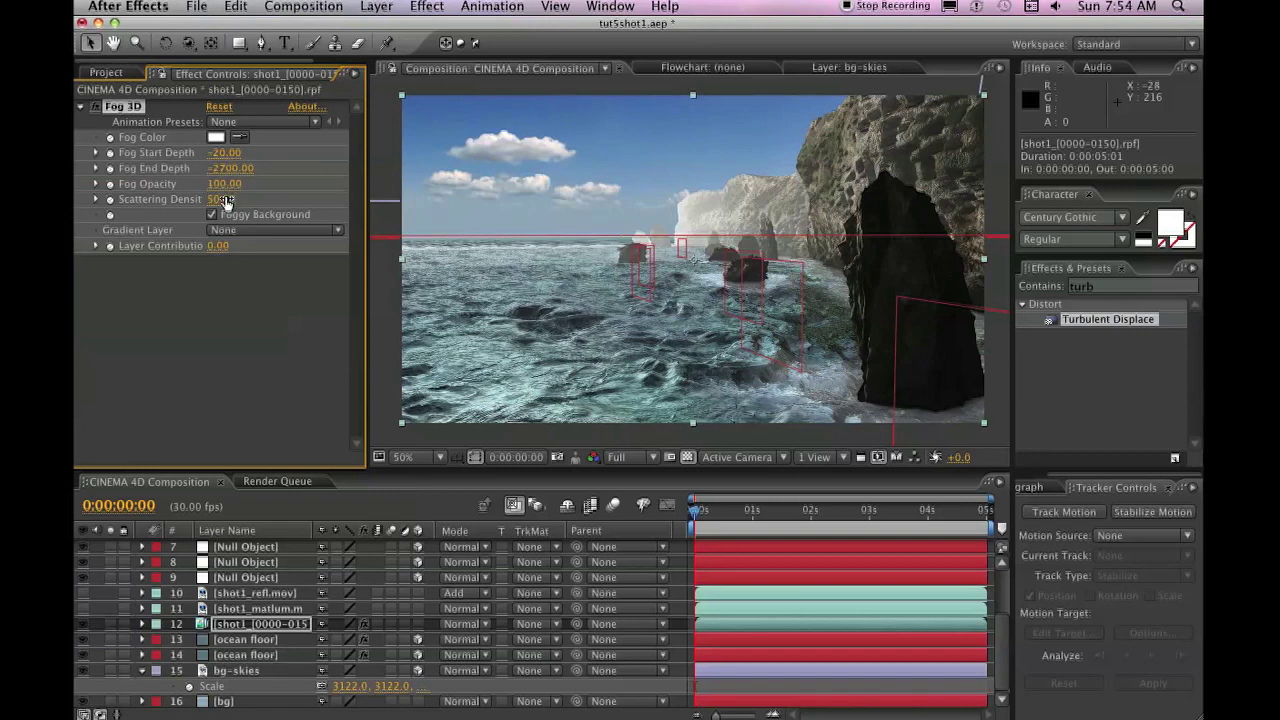
pyautogui.moveTo(224, 192); pyautogui.dragTo(176, 186)
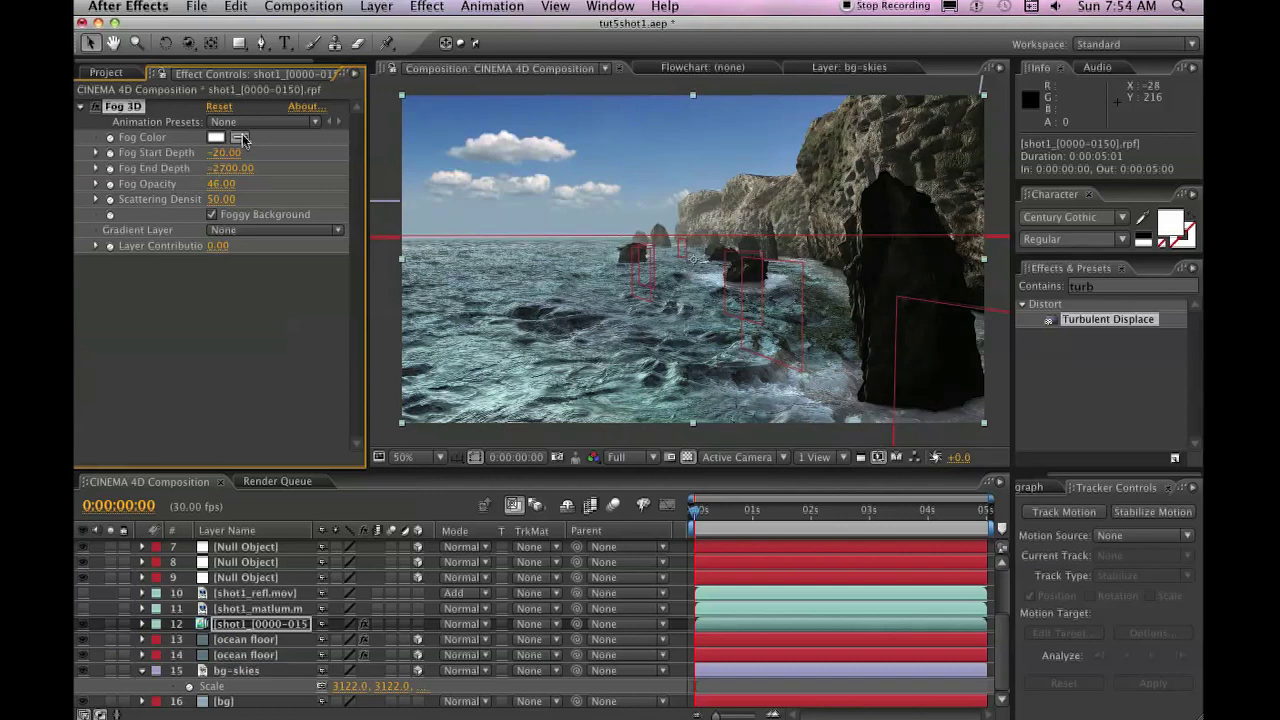
pyautogui.click(461, 346)
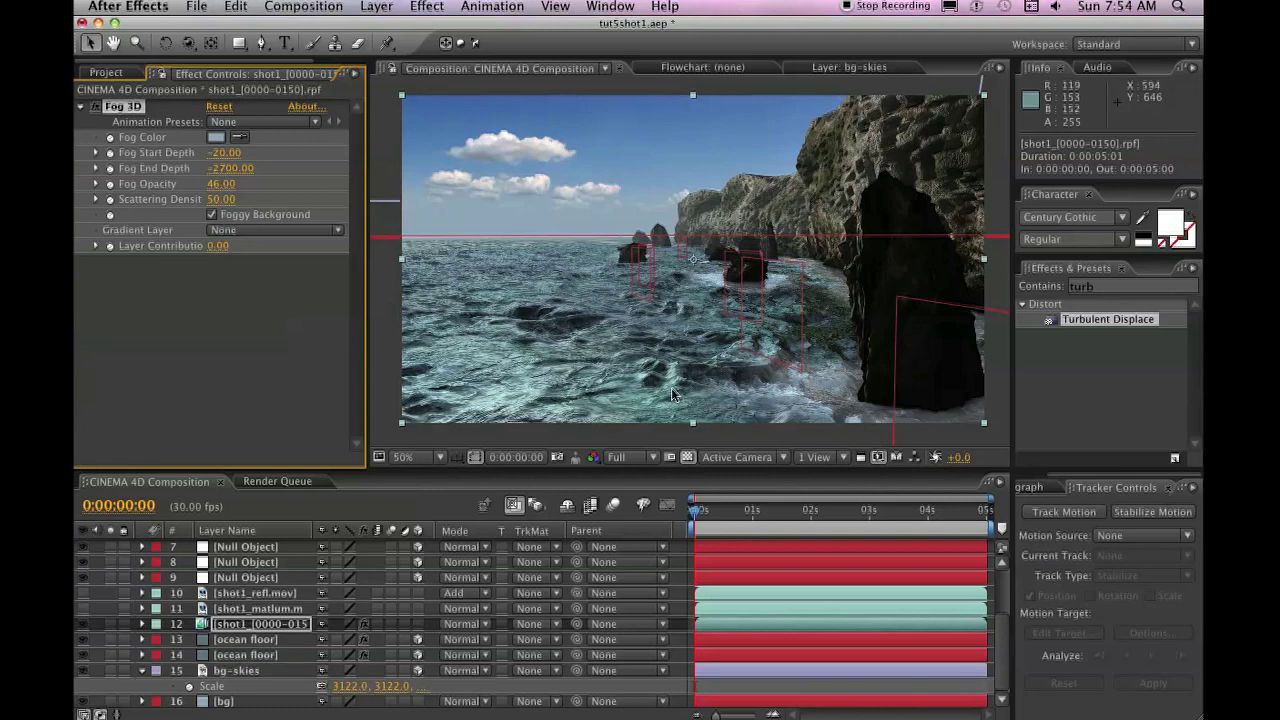
pyautogui.click(236, 627)
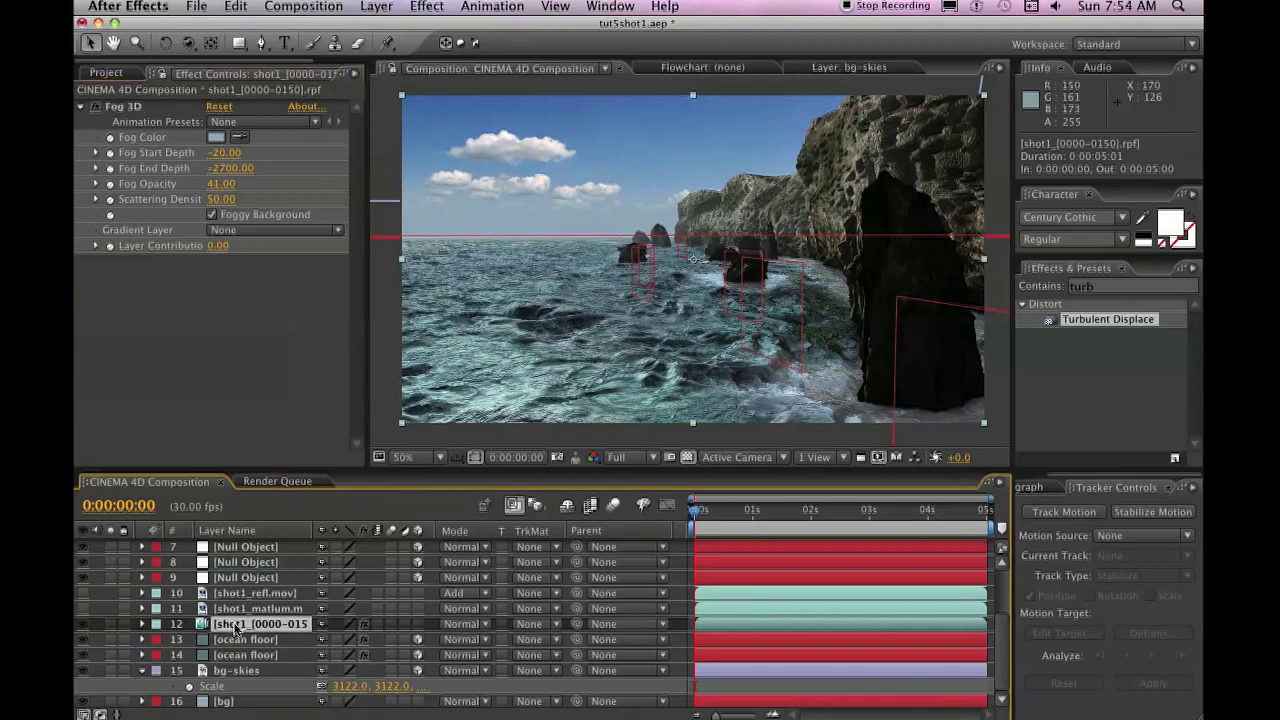
pyautogui.click(240, 608)
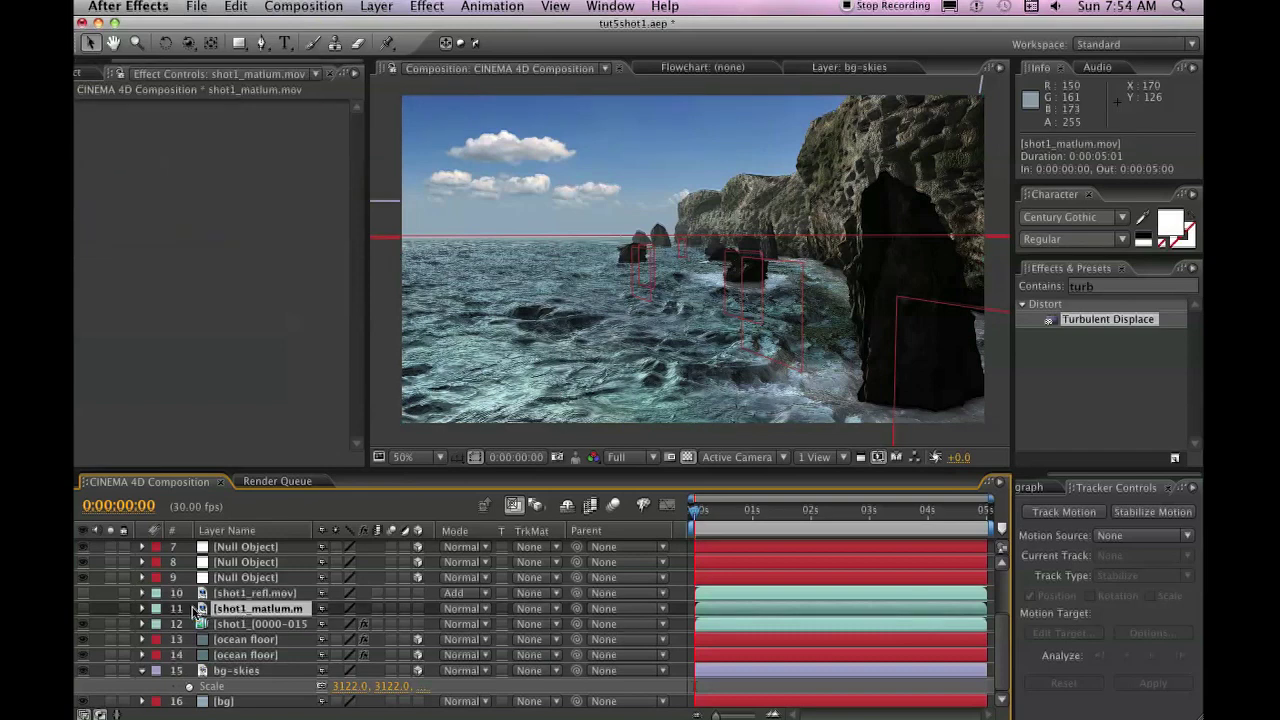
# Step: Blend the shot1_matlum matte in Classic Color Dodge mode at 62% opacity
pyautogui.keyDown('alt'); pyautogui.click(84, 609); pyautogui.keyUp('alt')
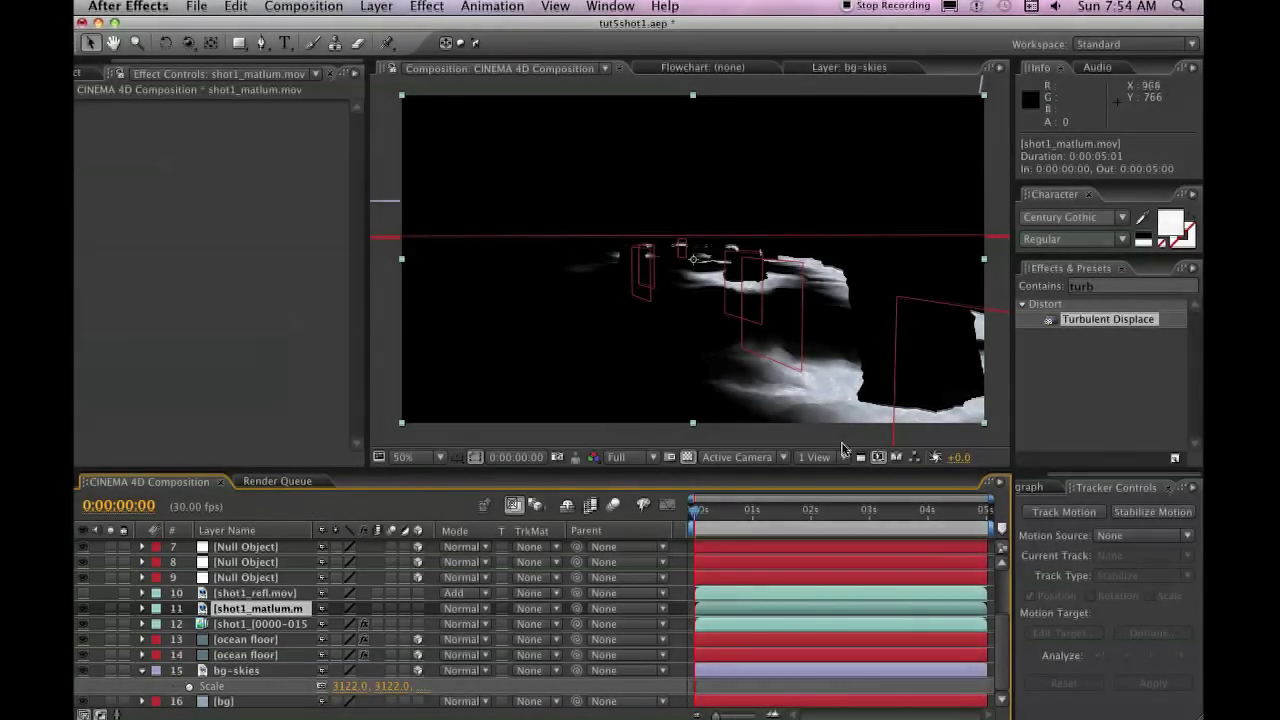
pyautogui.click(462, 605)
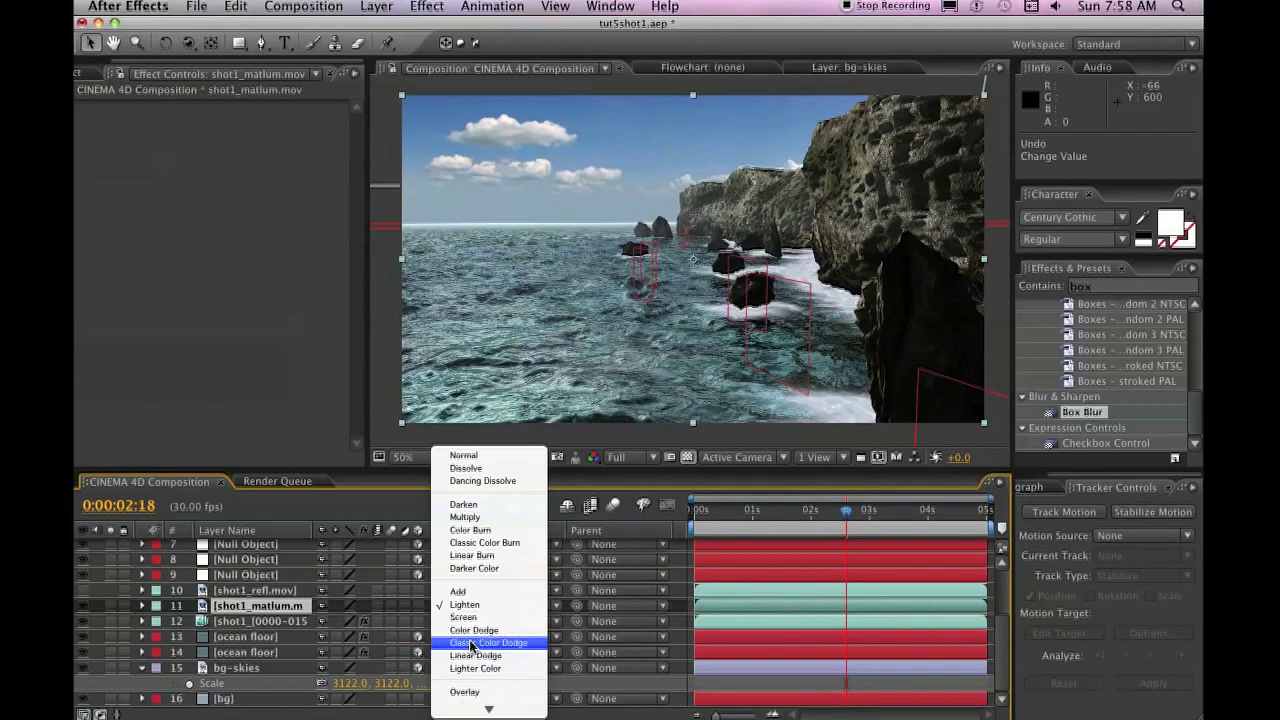
pyautogui.click(471, 644)
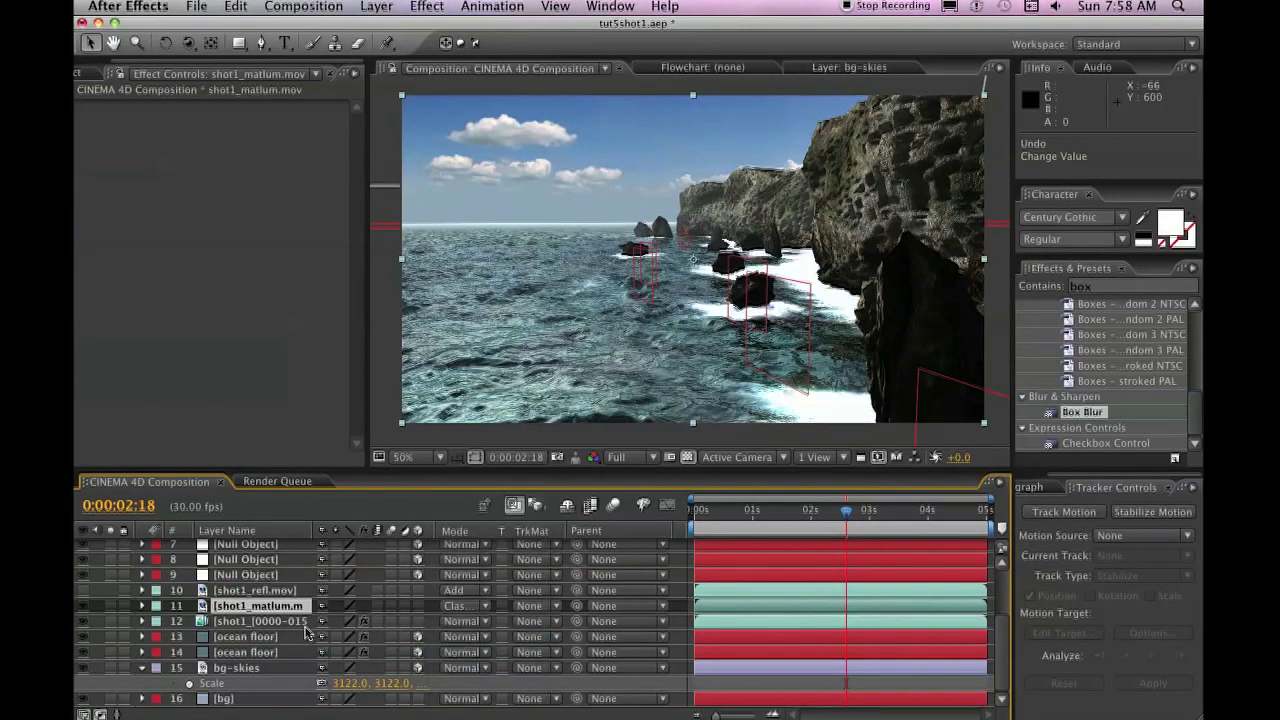
pyautogui.press('t')
pyautogui.moveTo(328, 626); pyautogui.dragTo(298, 624)
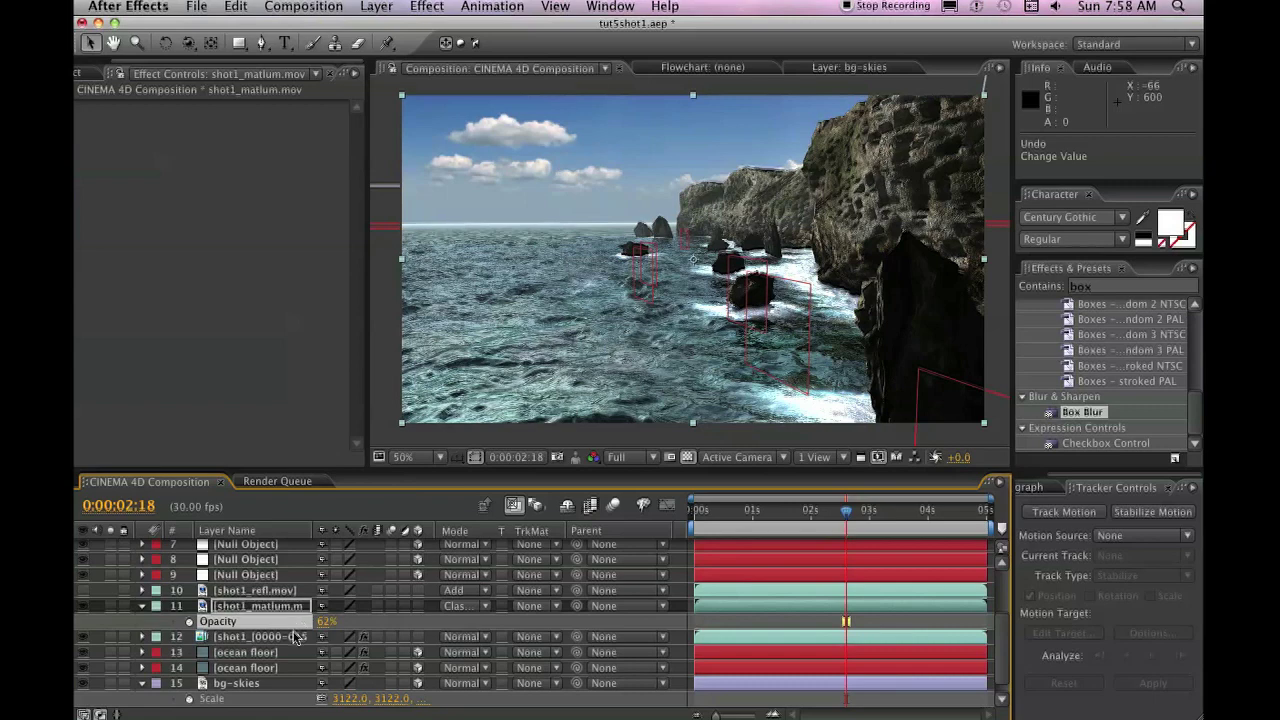
# Step: Add a Box Blur with radius 1.0 to the matte and return the view to 50%
pyautogui.doubleClick(1085, 411)
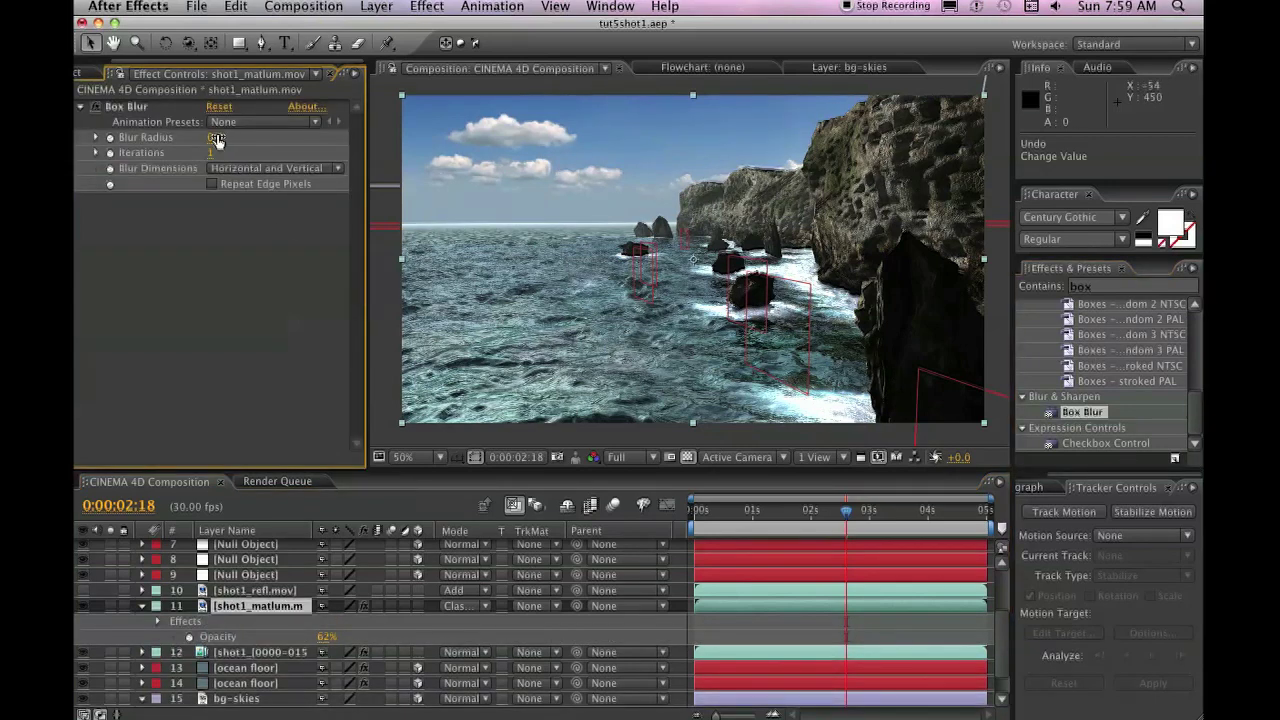
pyautogui.click(216, 137)
pyautogui.write('1')
pyautogui.press('Return')
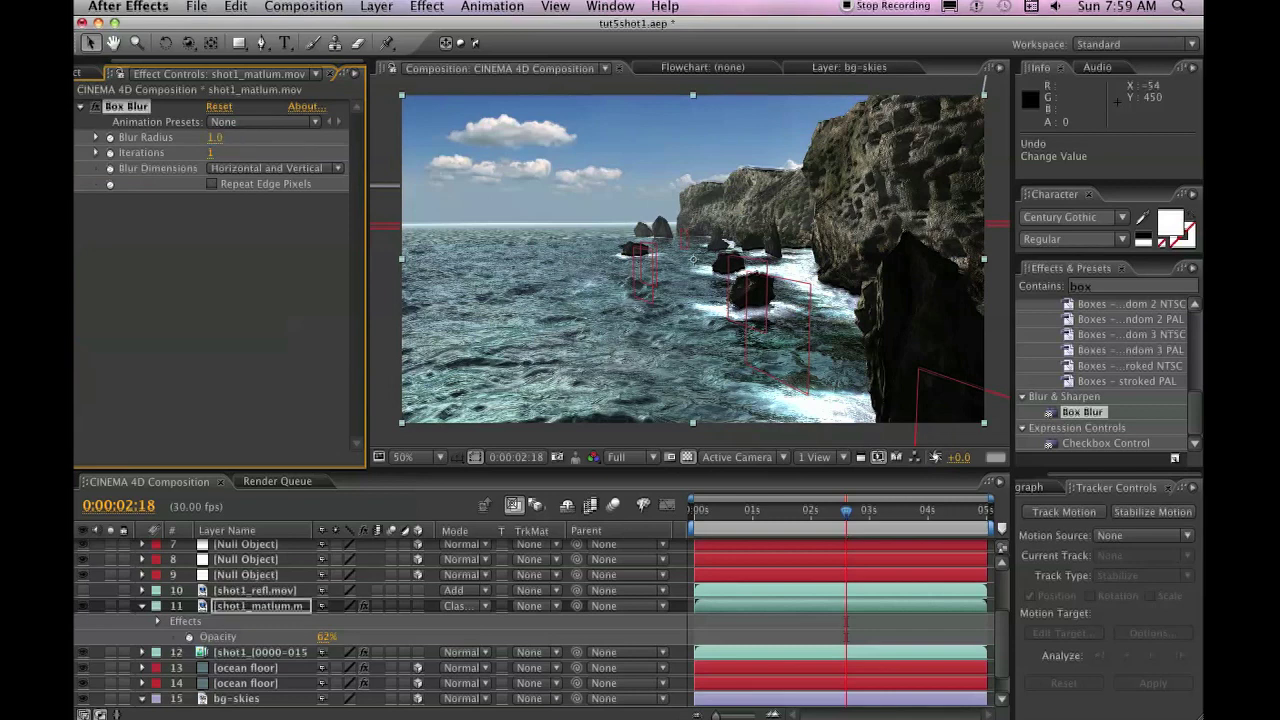
pyautogui.scroll(2, 693, 258)
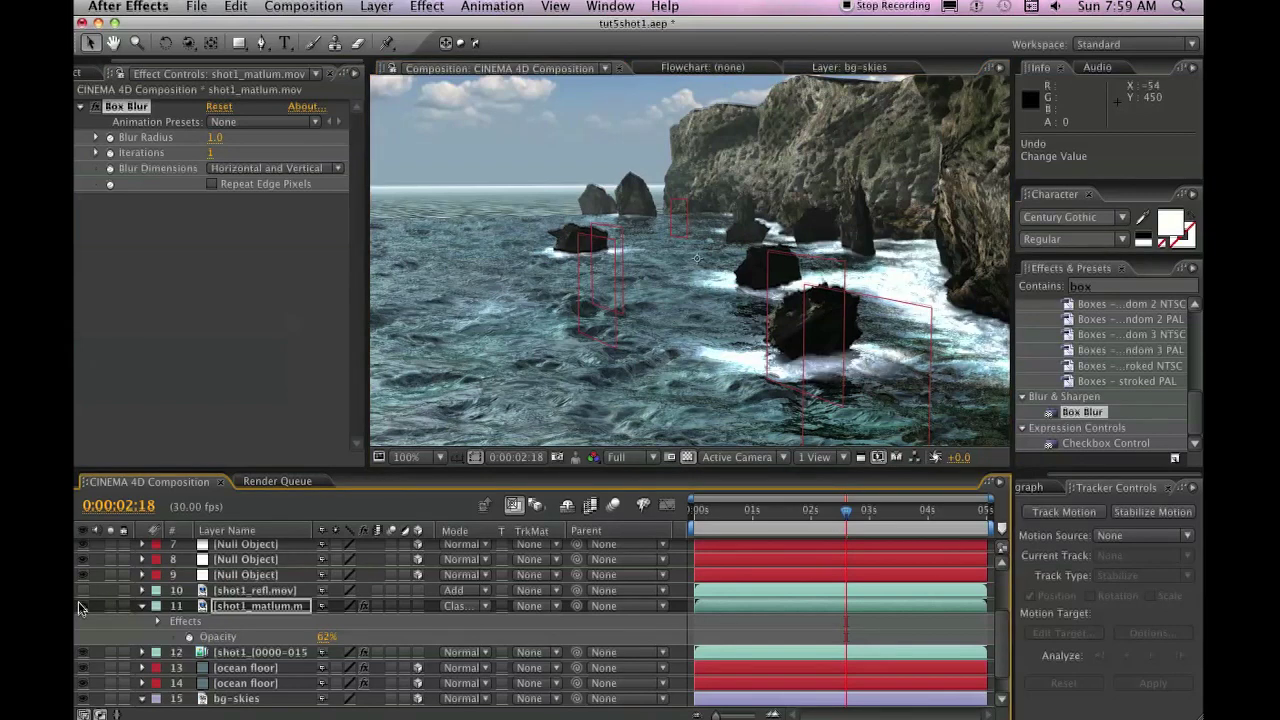
pyautogui.press(',')
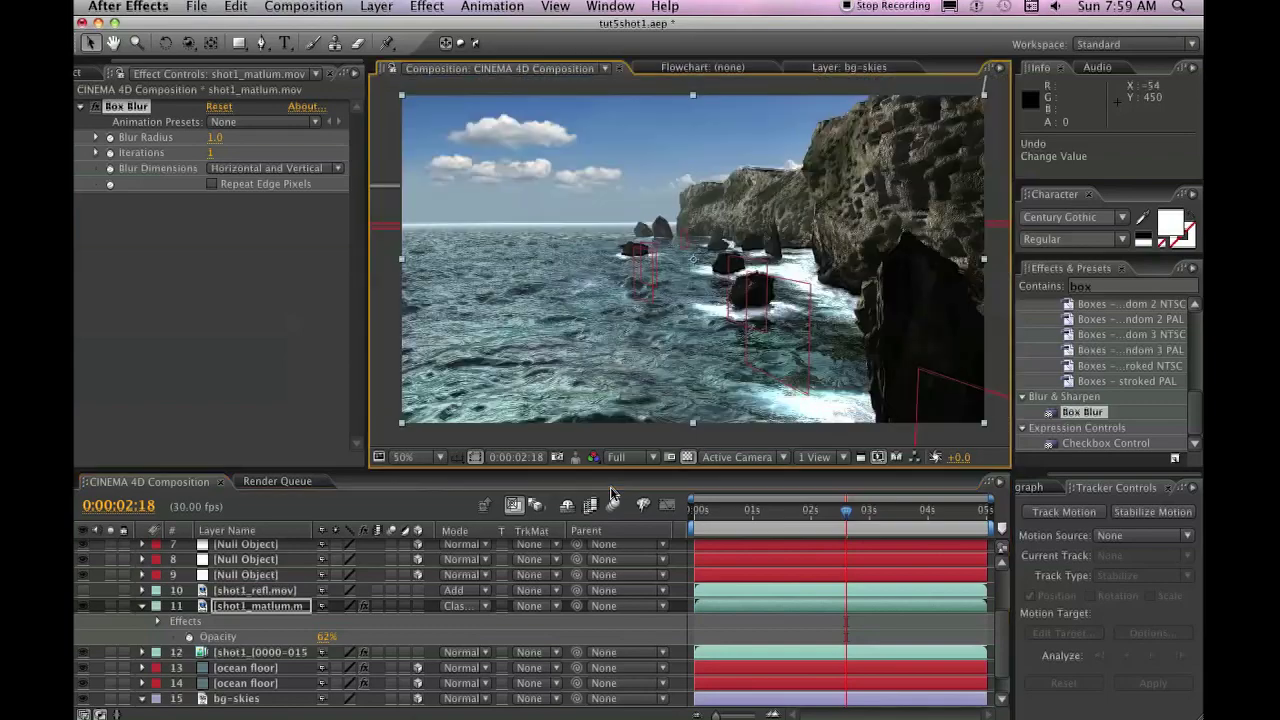
# Step: Select the ocean floor layer
pyautogui.click(717, 430)
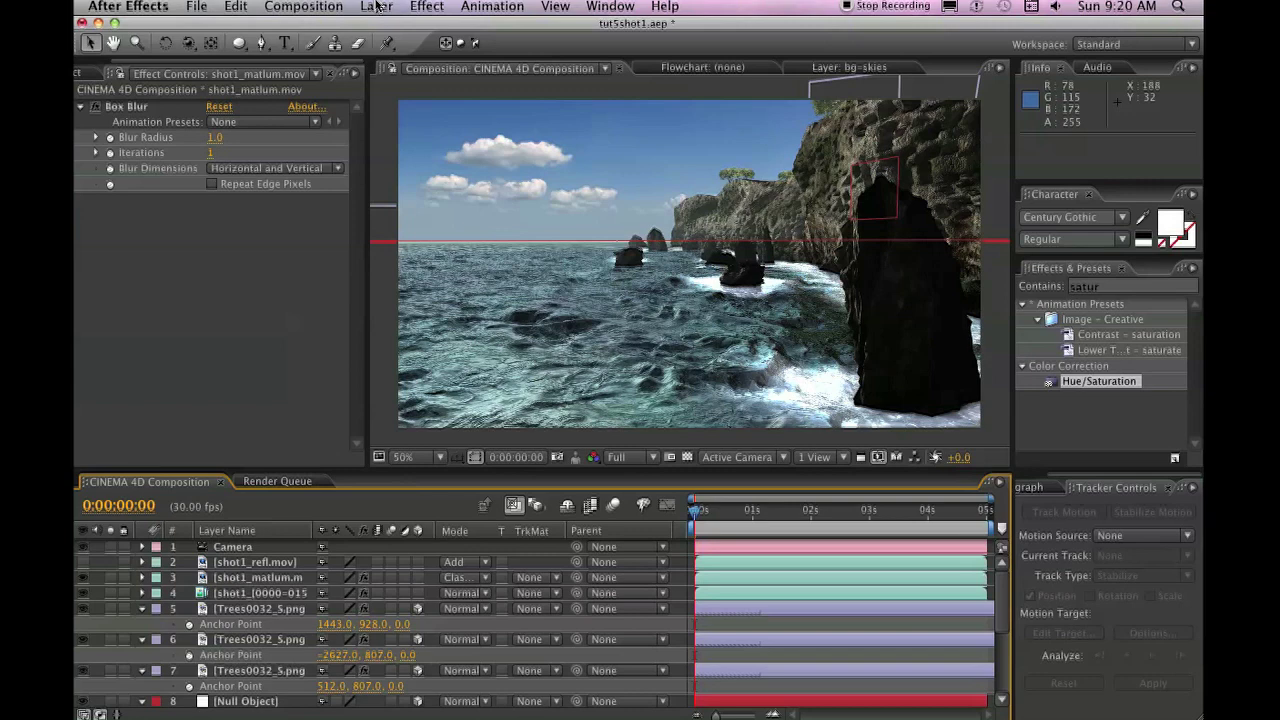
# Step: Create a new black solid layer named 'flare'
pyautogui.click(376, 7)
pyautogui.moveTo(400, 24)
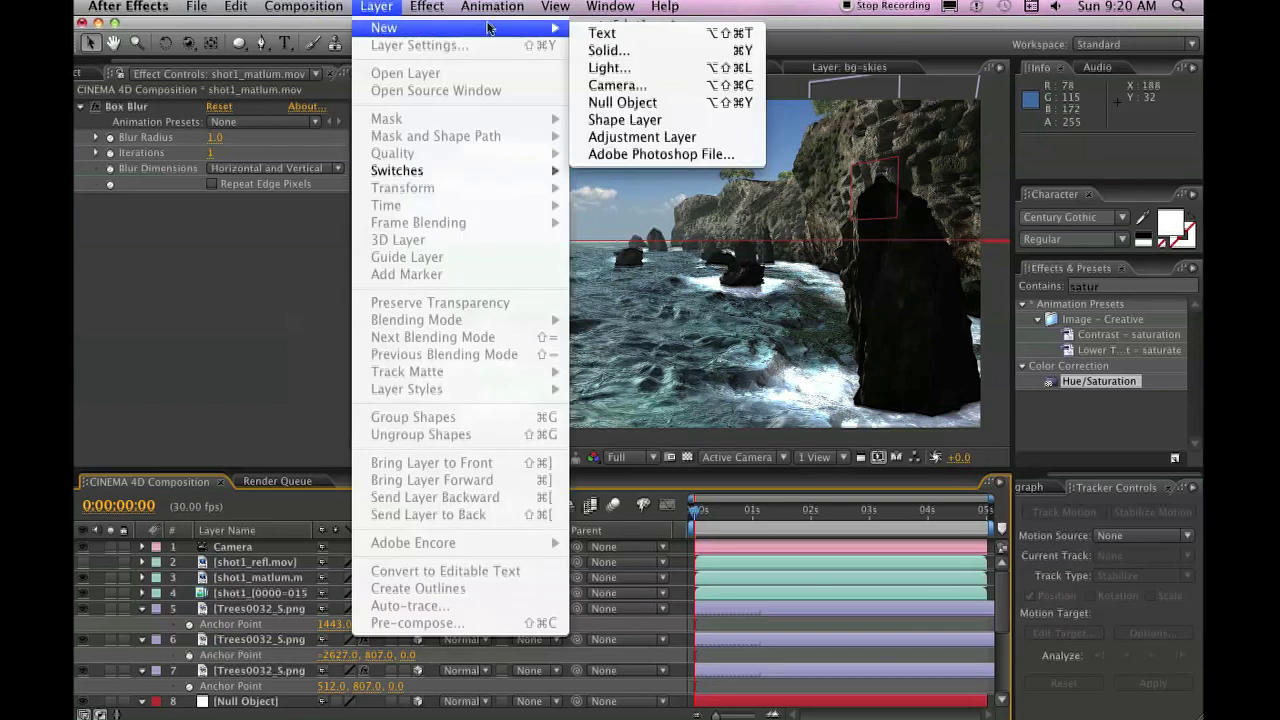
pyautogui.click(634, 50)
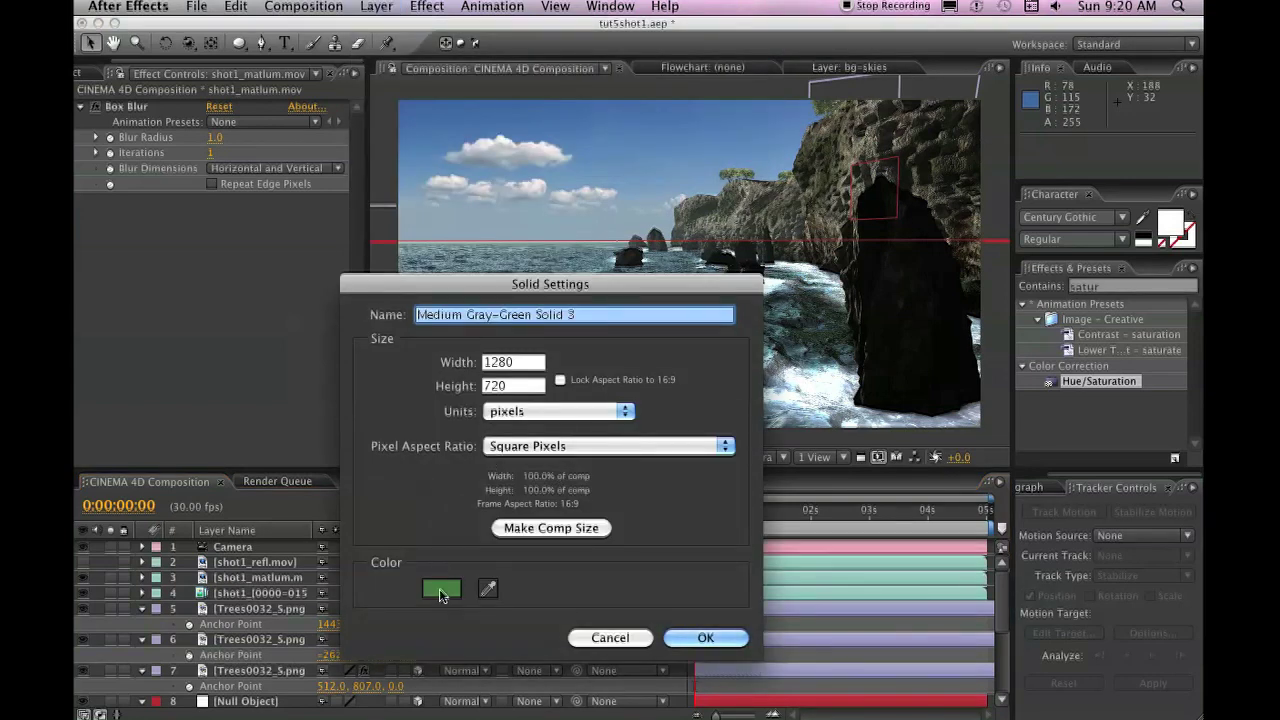
pyautogui.click(441, 587)
pyautogui.moveTo(433, 511); pyautogui.dragTo(244, 527)
pyautogui.click(618, 295)
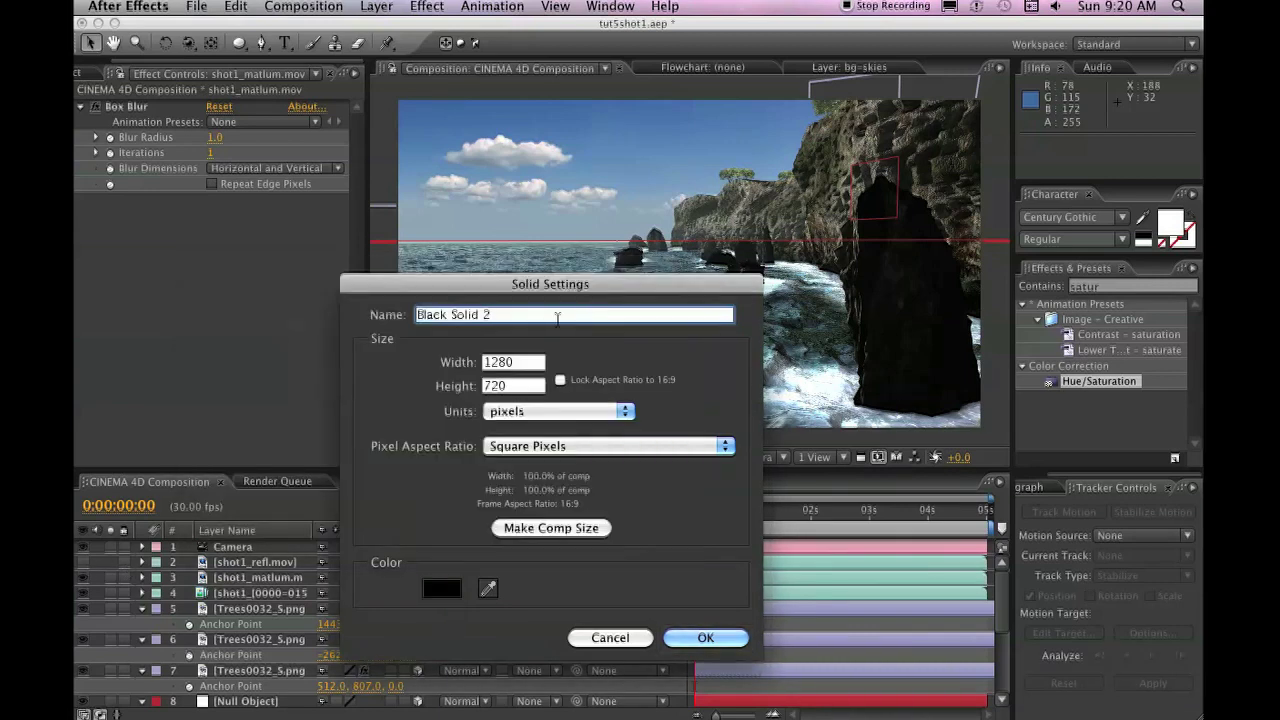
pyautogui.write('flare')
pyautogui.press('Return')
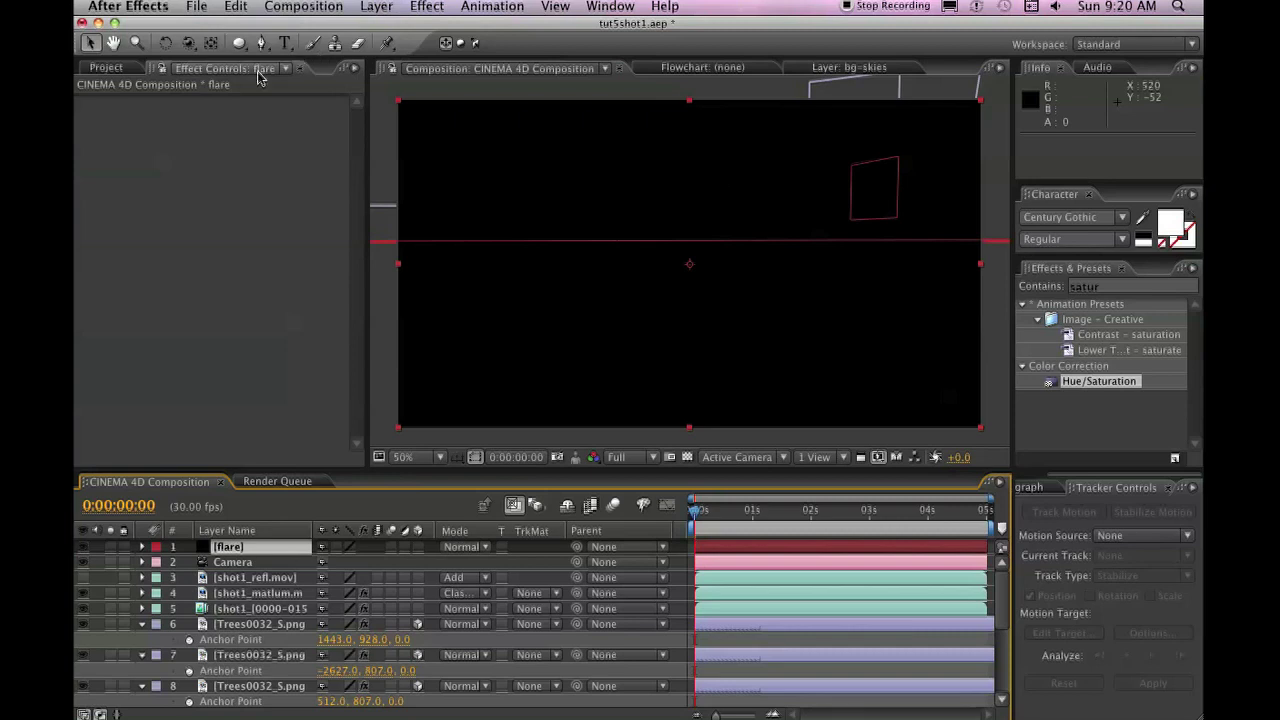
# Step: Add a 105mm Prime Lens Flare to the flare solid and blend it in Add mode
pyautogui.click(1066, 285)
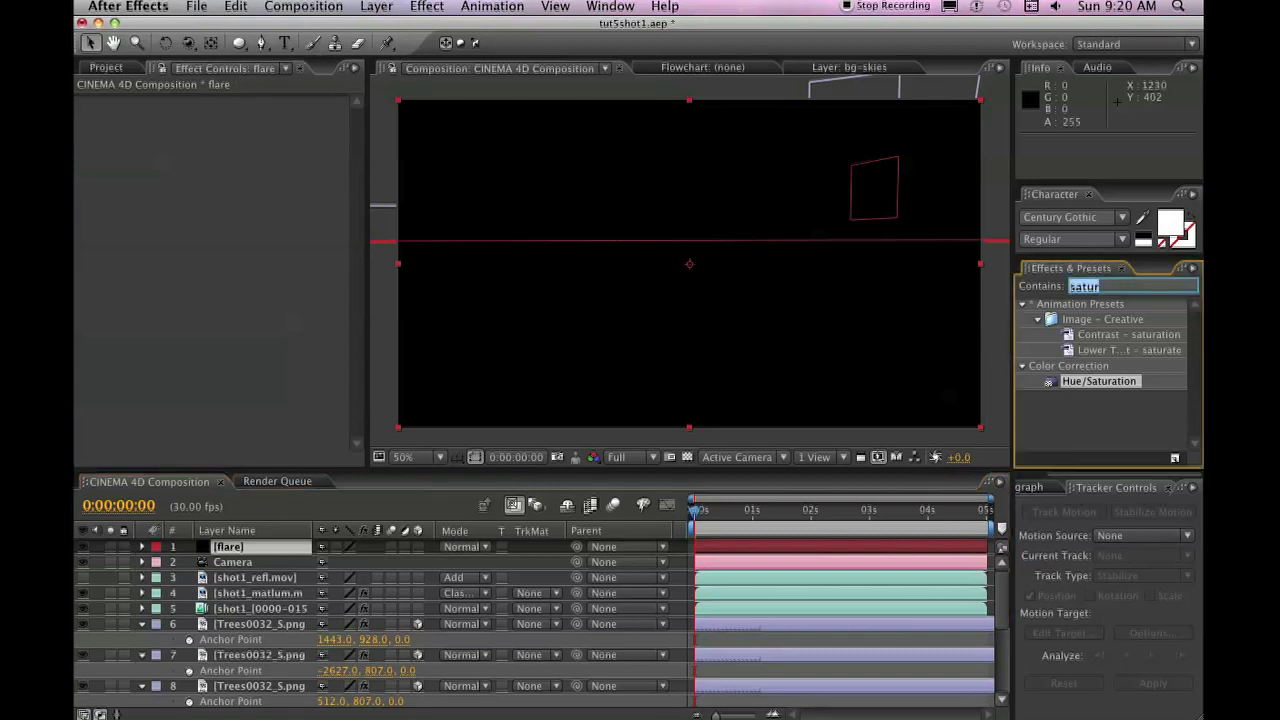
pyautogui.write('lens')
pyautogui.doubleClick(1097, 384)
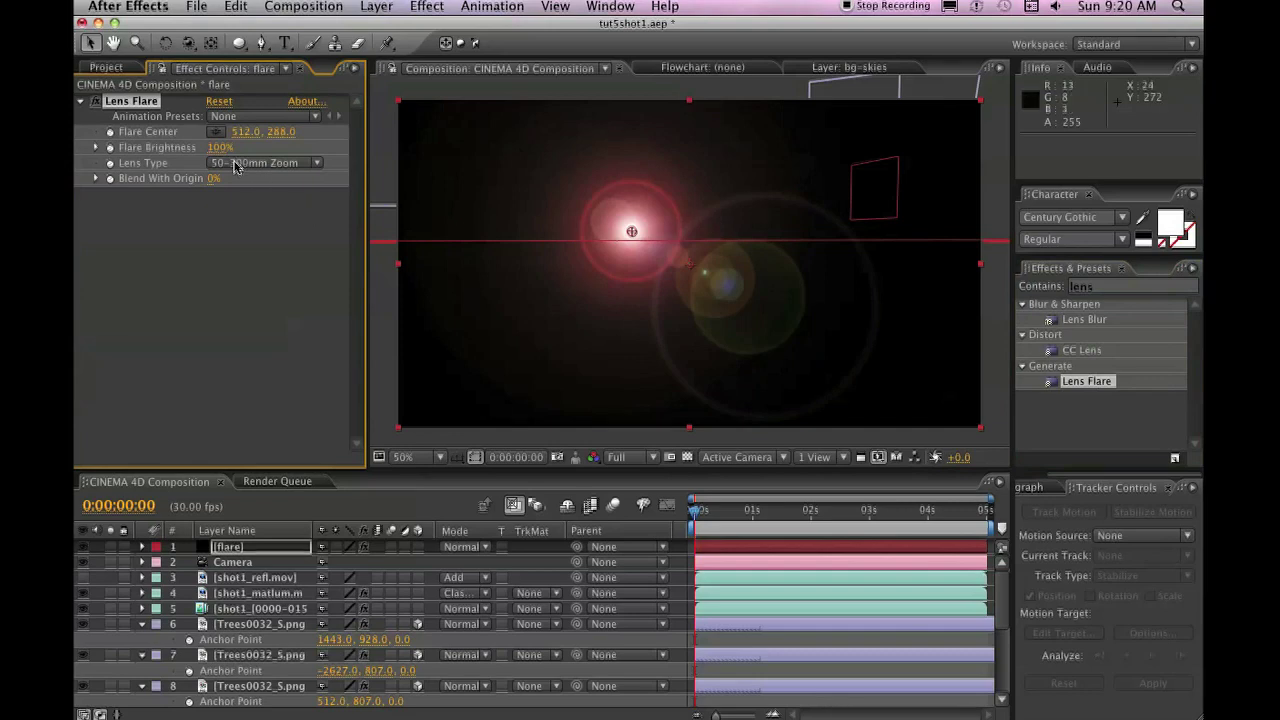
pyautogui.click(236, 166)
pyautogui.click(275, 174)
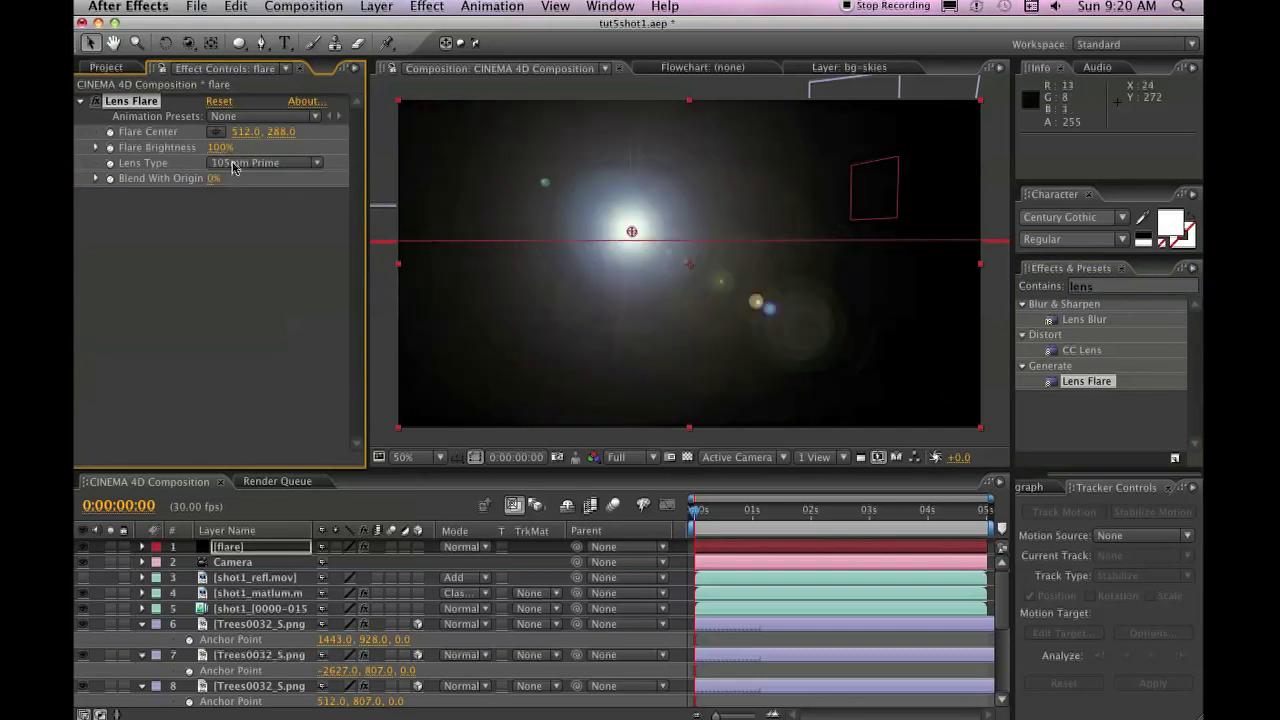
pyautogui.click(462, 547)
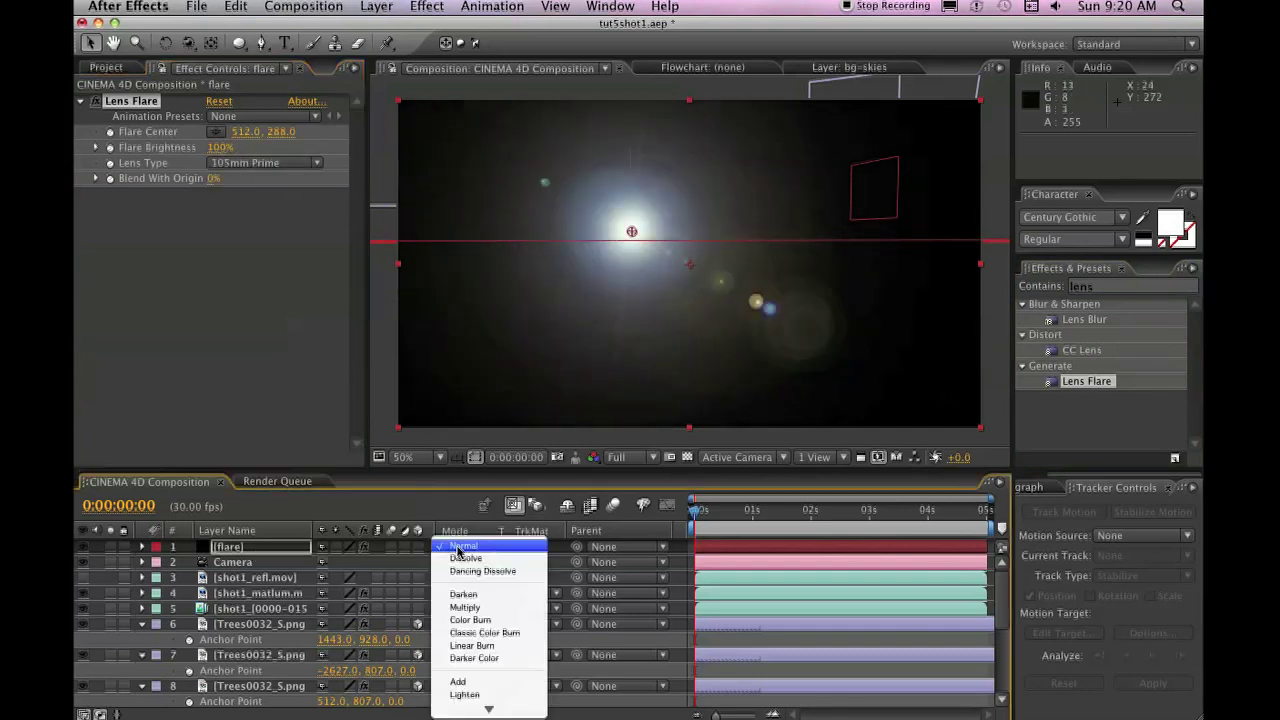
pyautogui.click(459, 682)
pyautogui.click(1130, 286)
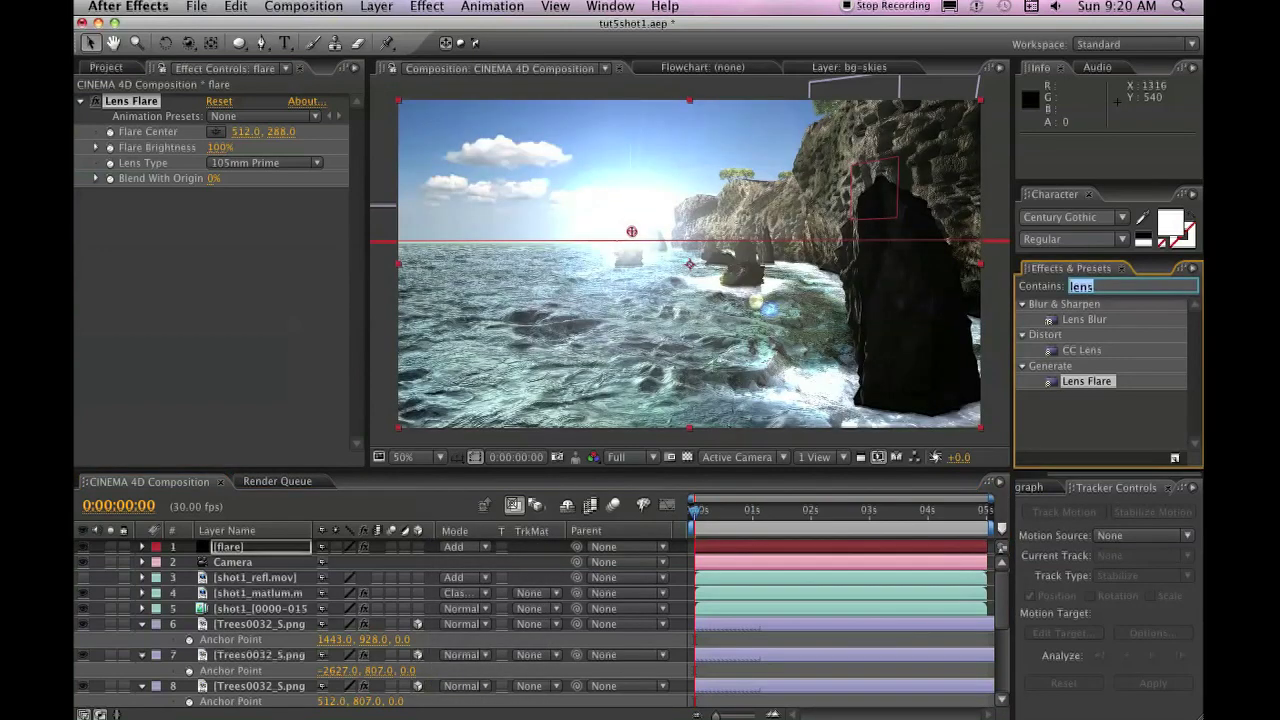
# Step: Apply Tritone to the flare layer and try grey and sky-blue sampled midtones
pyautogui.write('tri')
pyautogui.scroll(-10, 1043, 397)
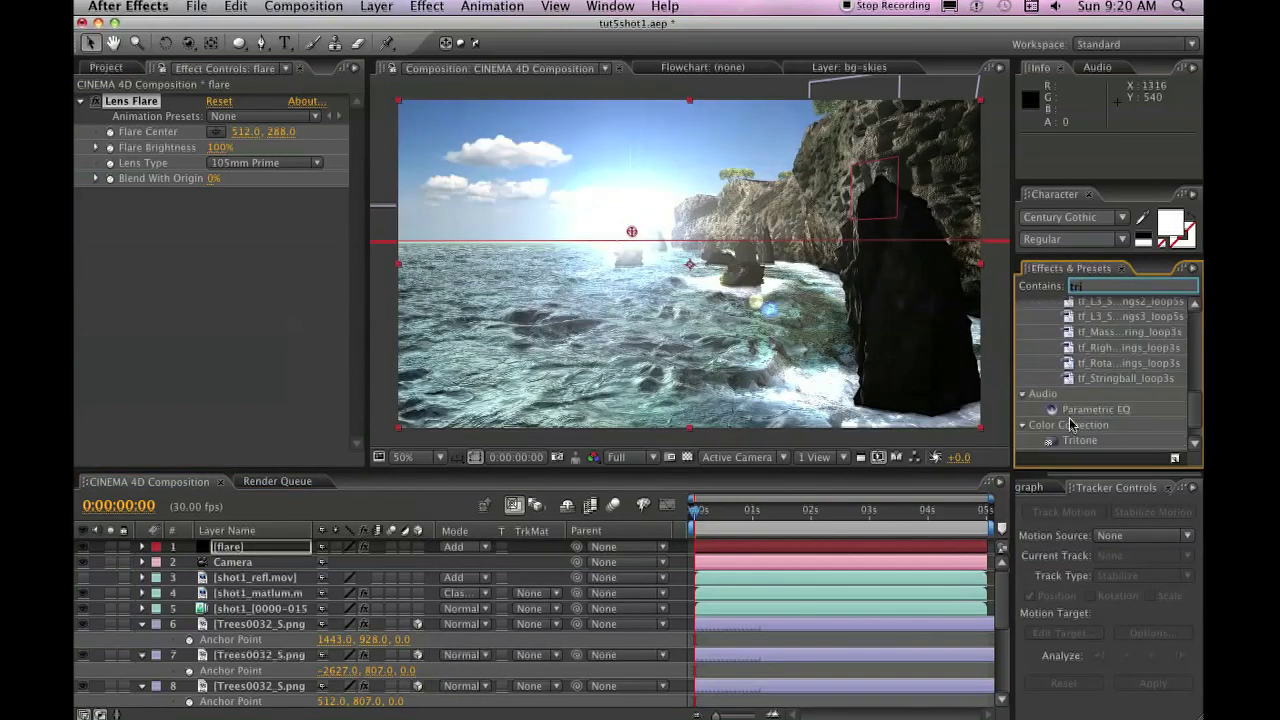
pyautogui.moveTo(1079, 440); pyautogui.dragTo(281, 245)
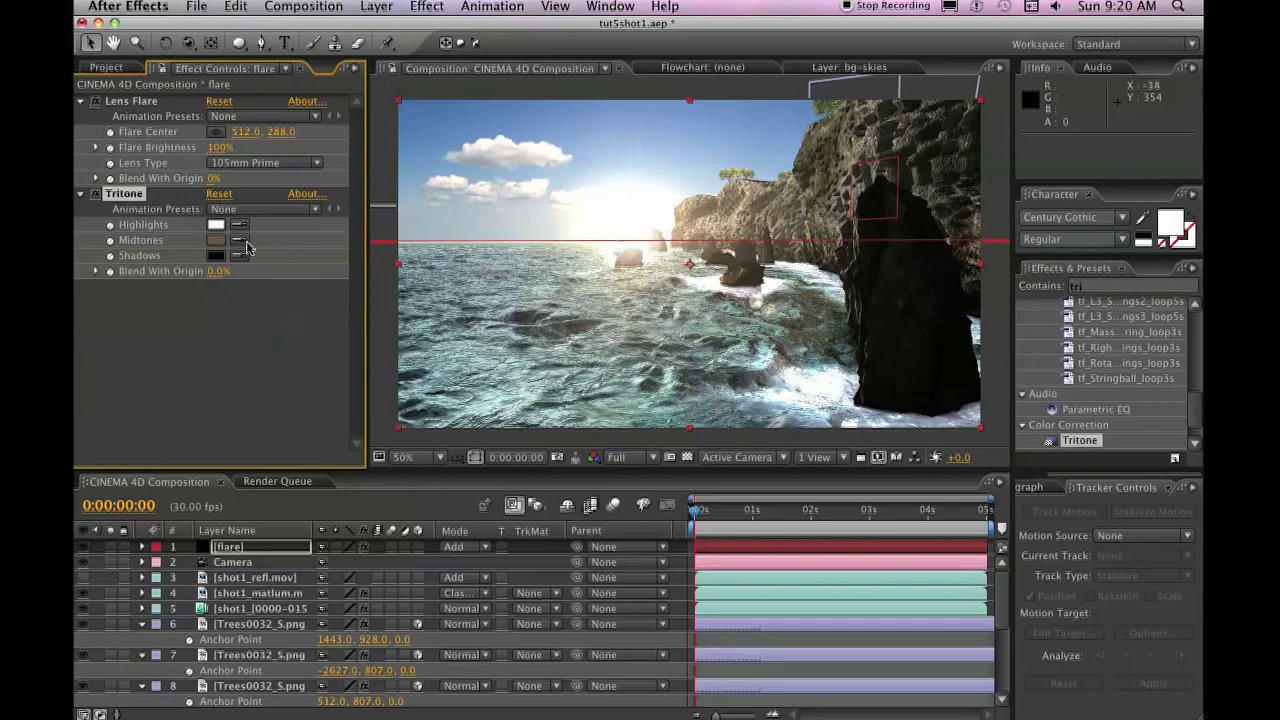
pyautogui.click(241, 240)
pyautogui.click(440, 238)
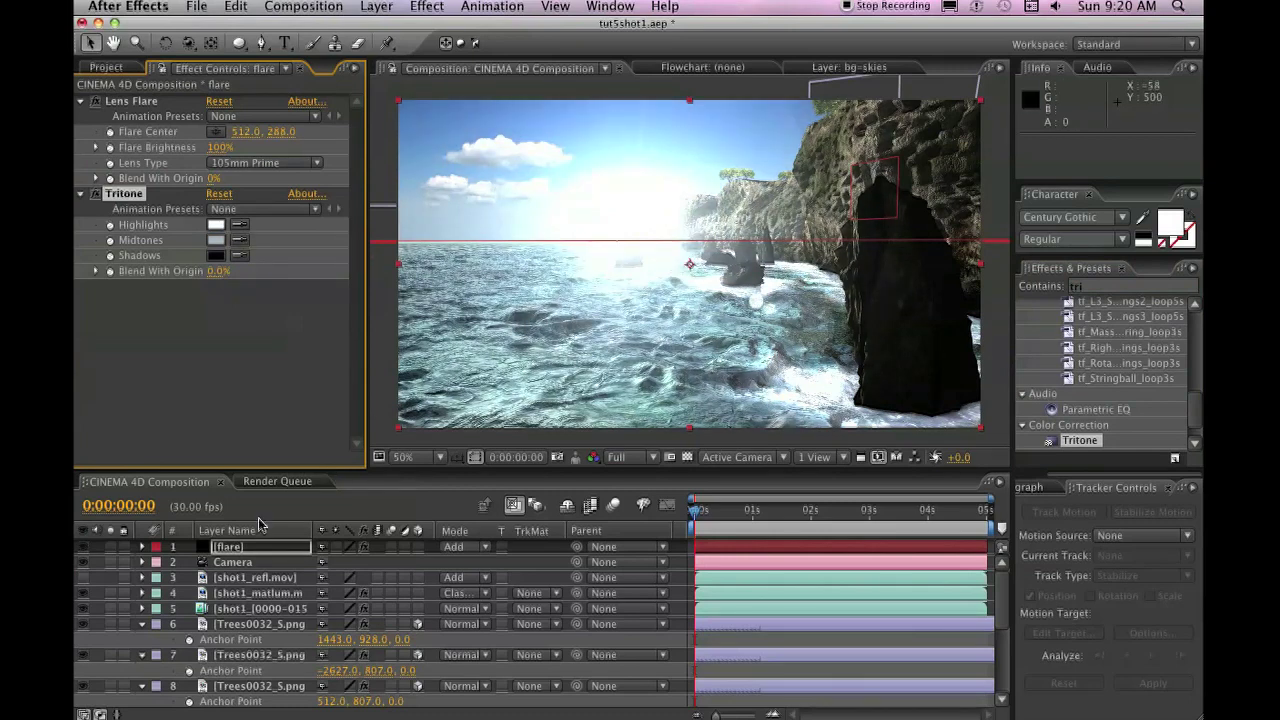
pyautogui.click(140, 101)
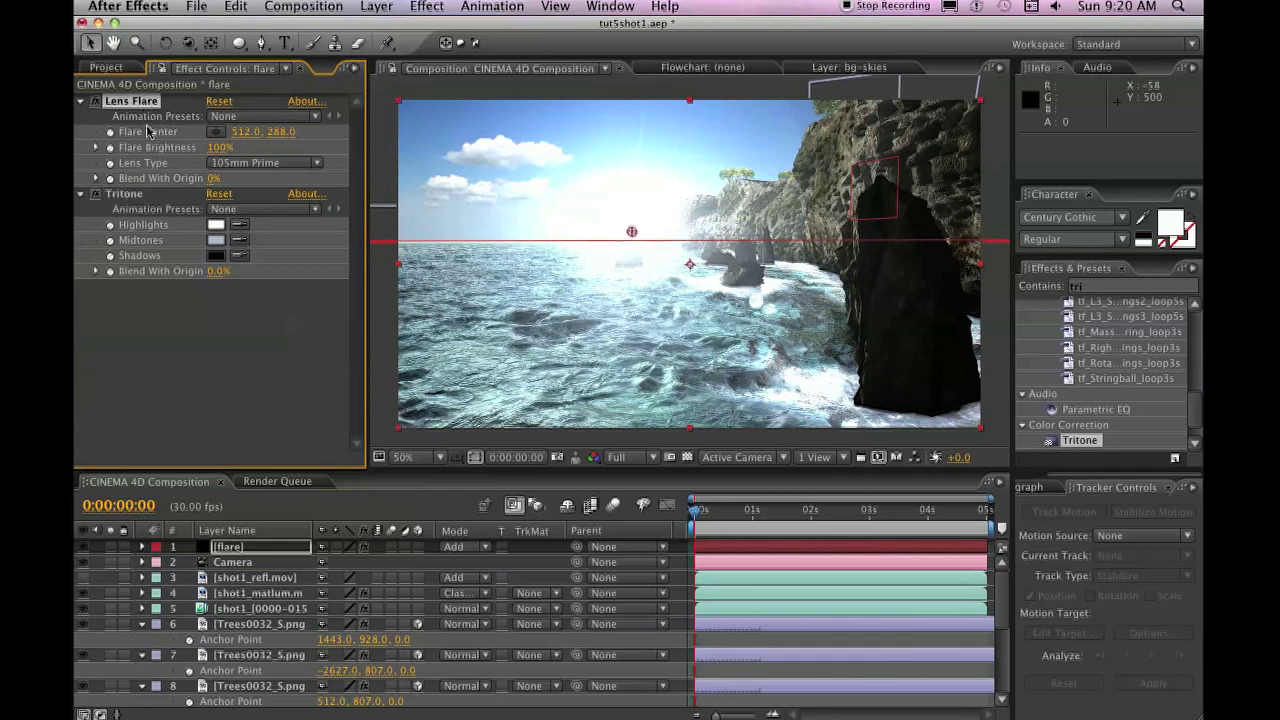
pyautogui.click(448, 118)
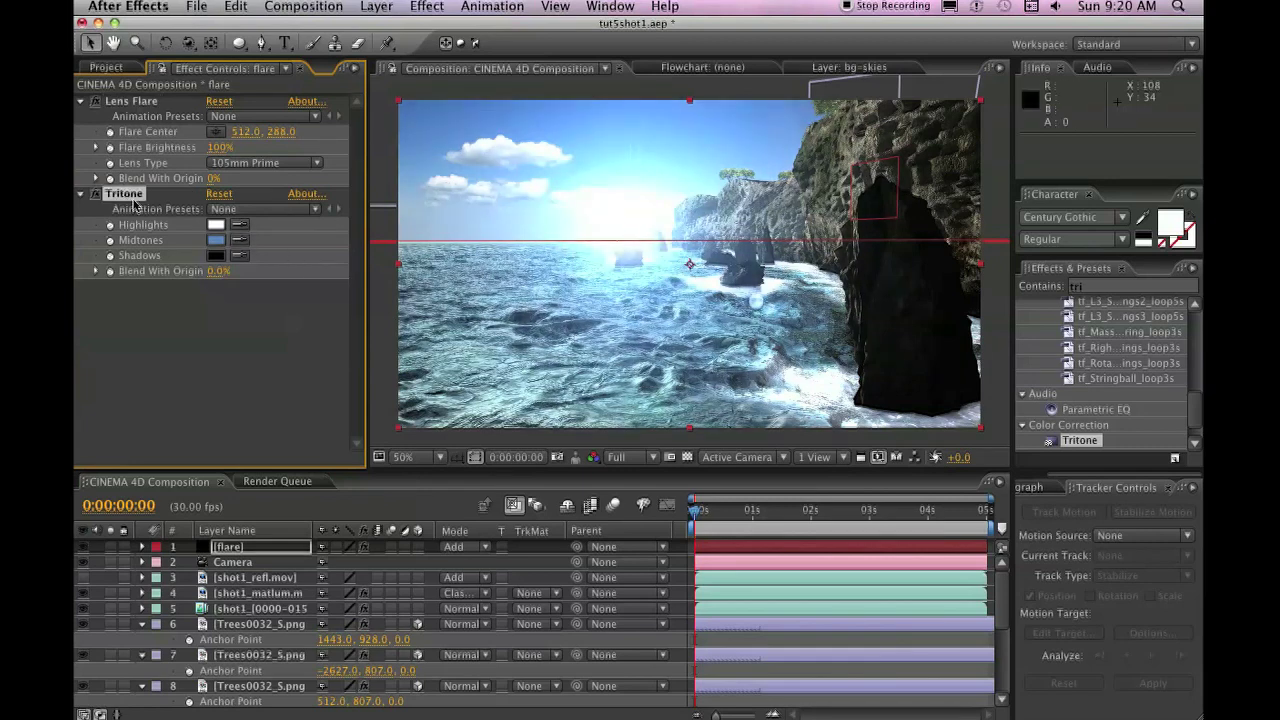
# Step: Set the Tritone midtones to a pale warm yellow (F0E8BB)
pyautogui.click(216, 240)
pyautogui.click(452, 493)
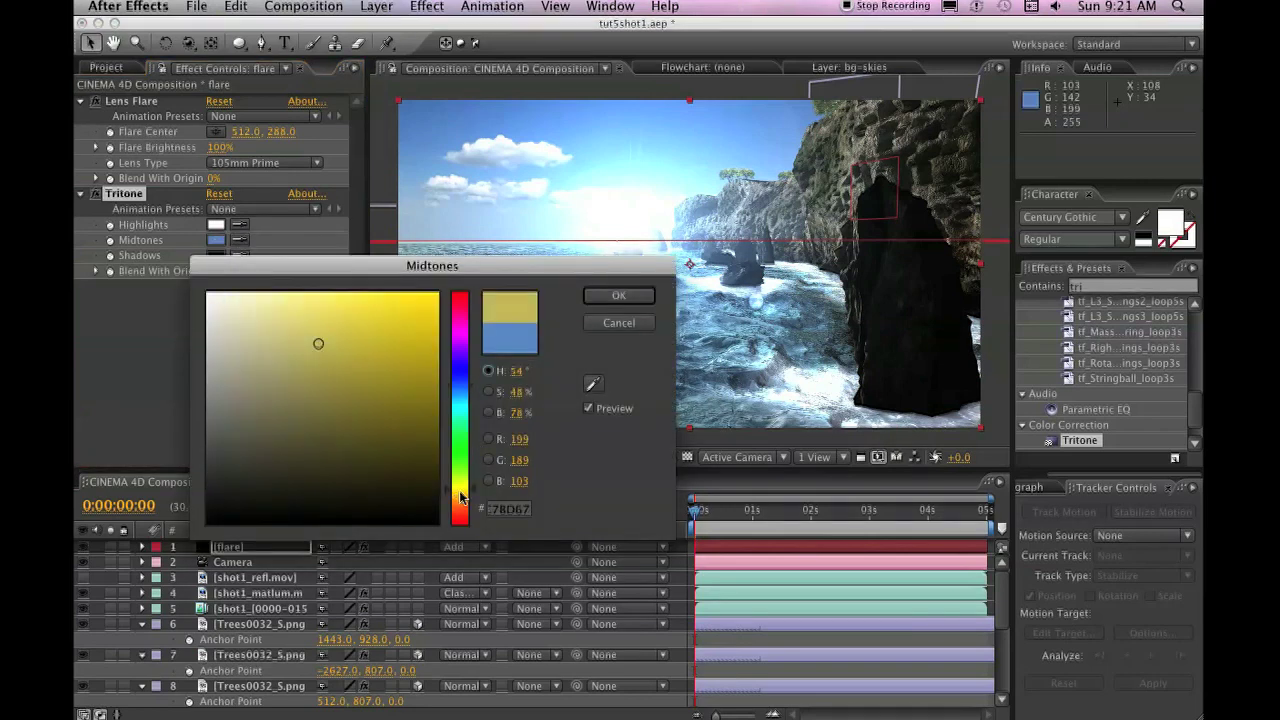
pyautogui.click(245, 320)
pyautogui.moveTo(245, 320); pyautogui.dragTo(269, 298)
pyautogui.click(630, 295)
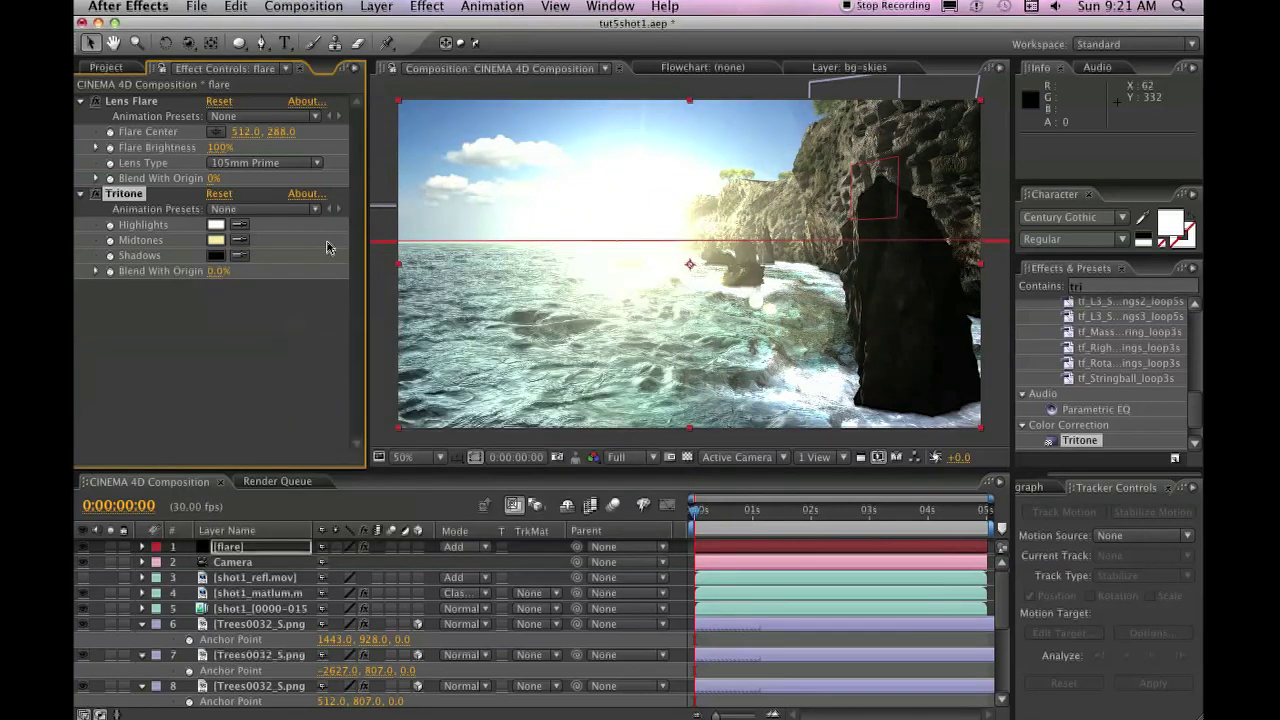
# Step: Drag the Lens Flare centre off-frame to 190, -140 at the upper left
pyautogui.click(137, 103)
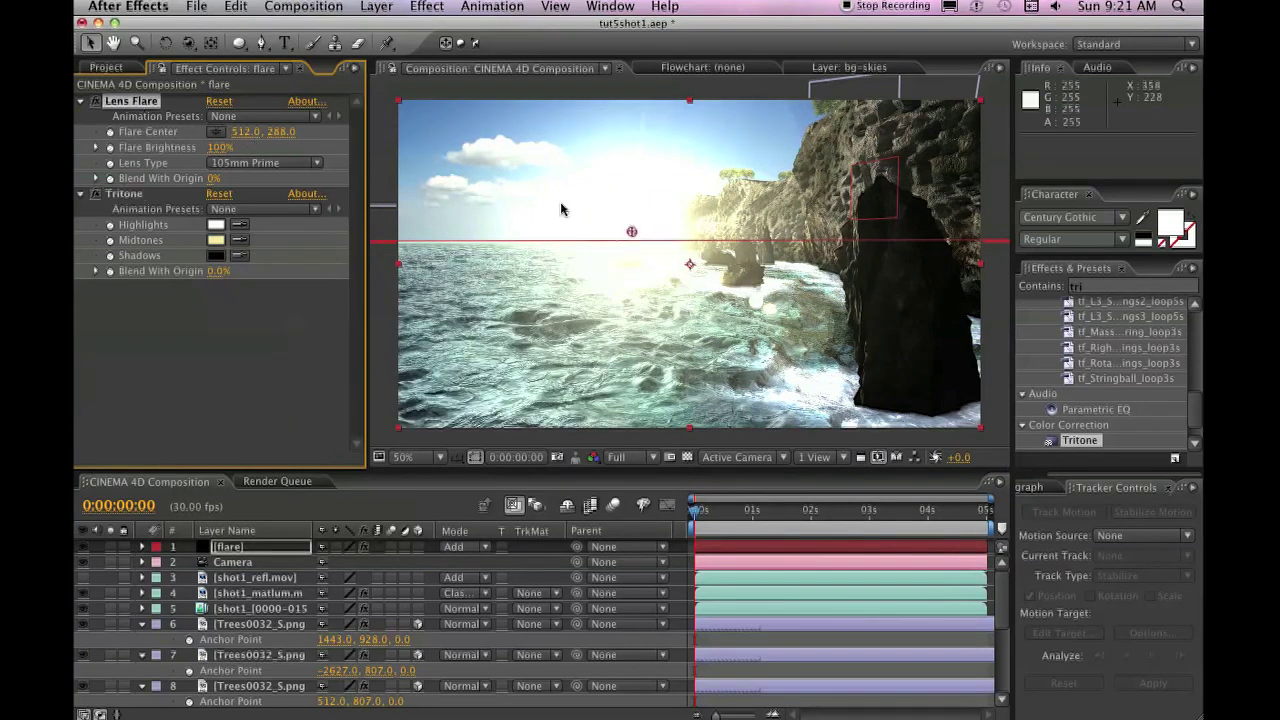
pyautogui.moveTo(634, 234); pyautogui.dragTo(485, 35)
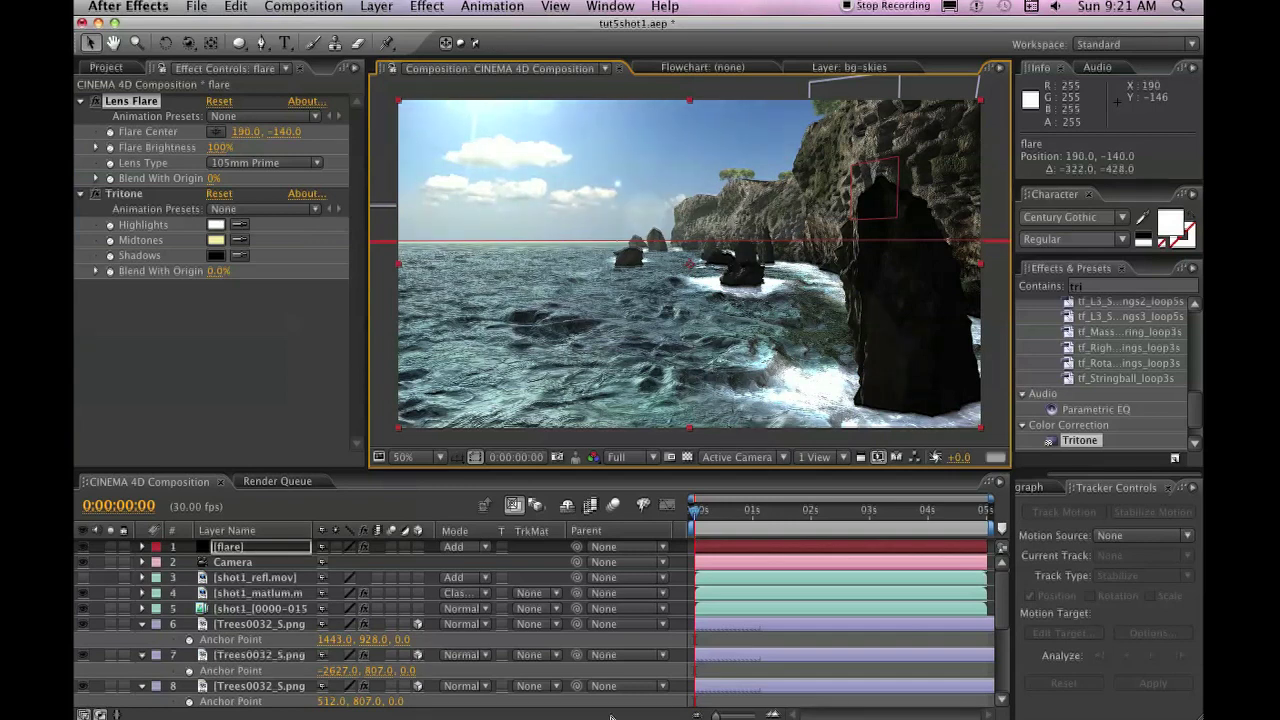
pyautogui.click(754, 643)
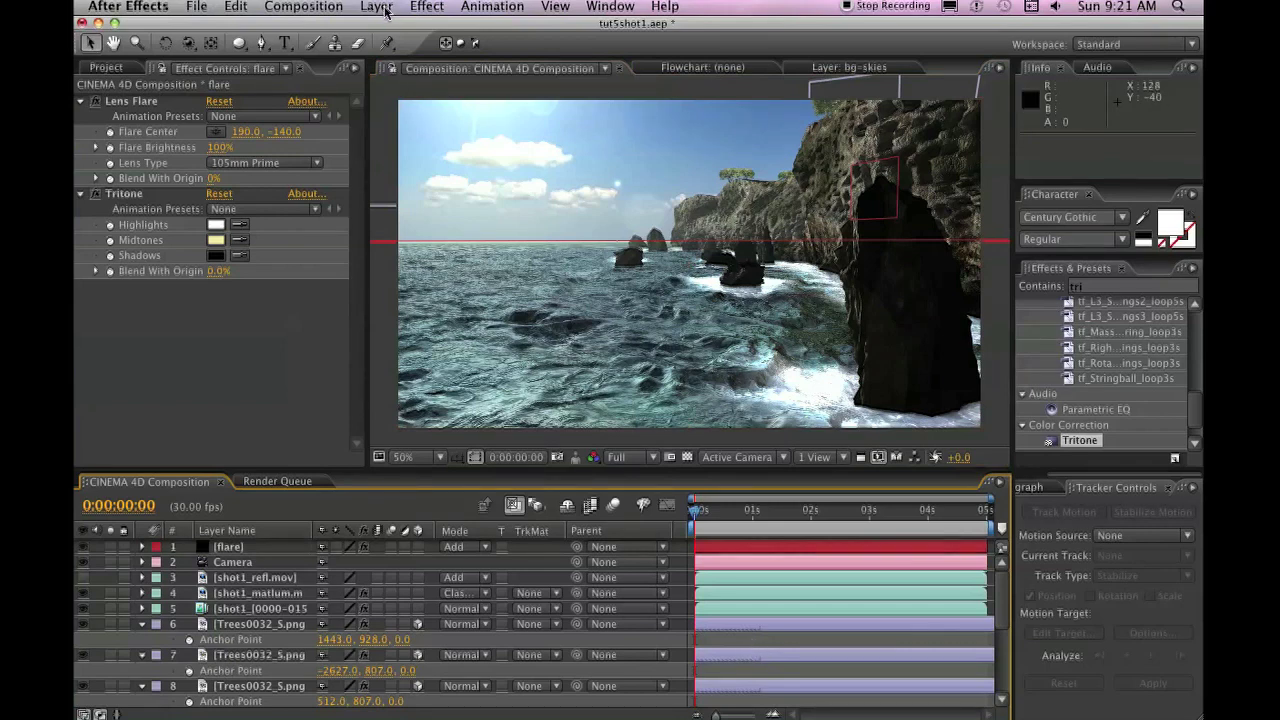
# Step: Add an adjustment layer on top and apply Curves to it
pyautogui.click(426, 6)
pyautogui.click(428, 7)
pyautogui.click(377, 6)
pyautogui.moveTo(450, 27)
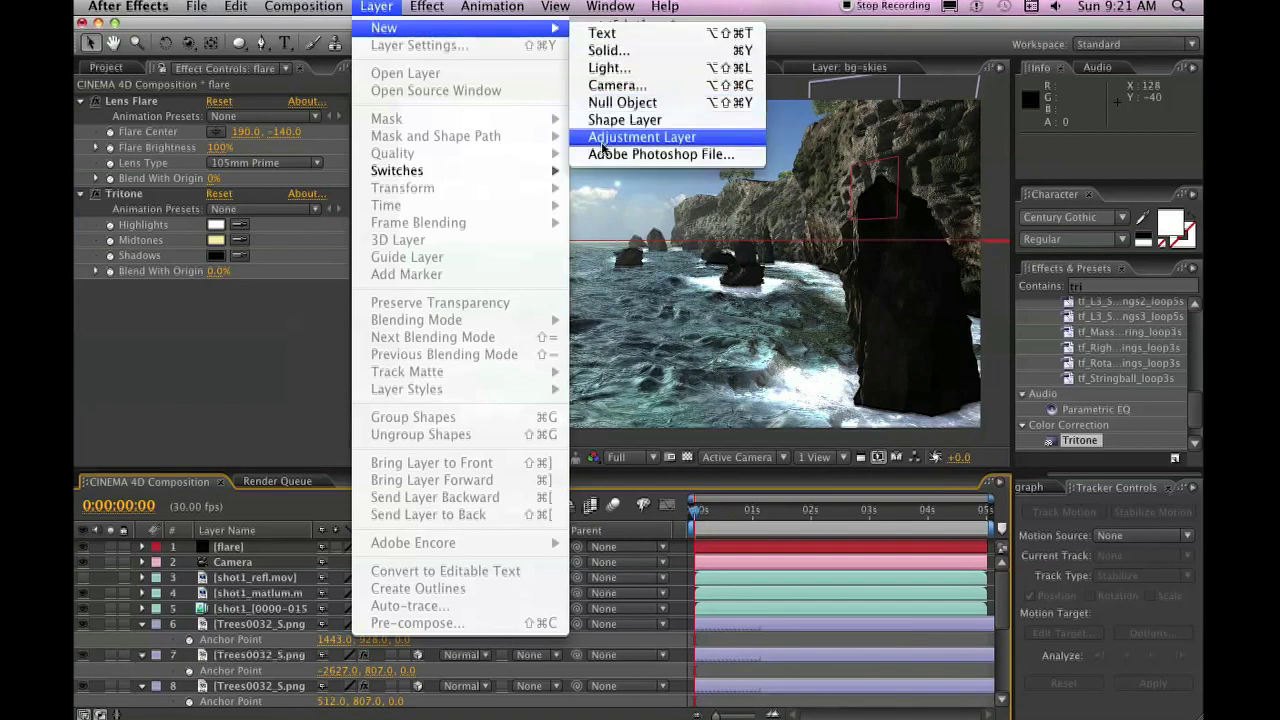
pyautogui.click(603, 140)
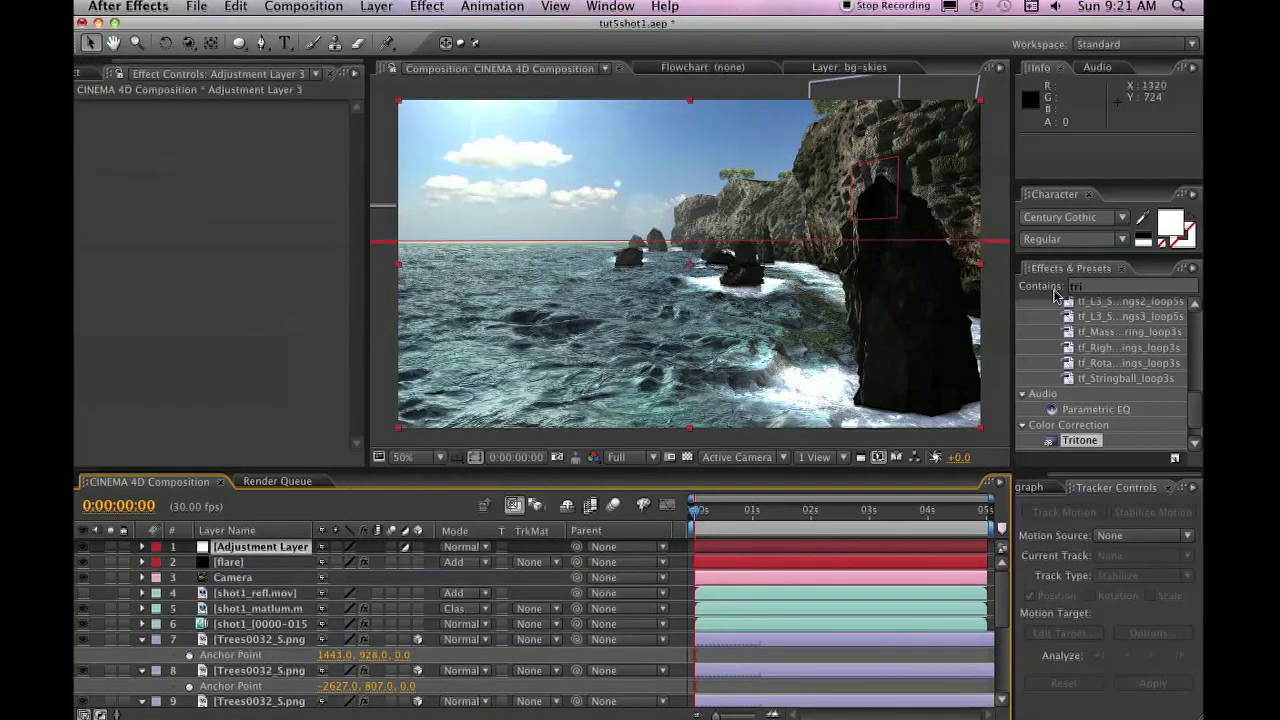
pyautogui.click(1075, 286)
pyautogui.write('curv')
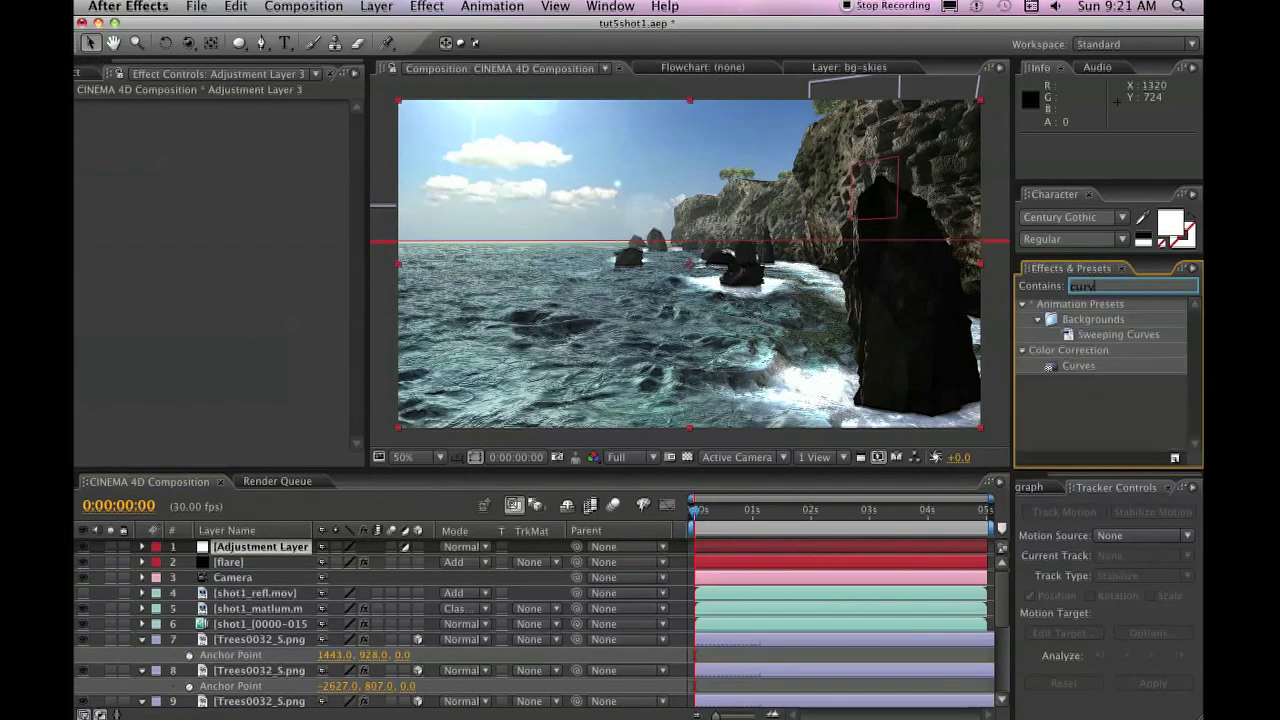
pyautogui.doubleClick(1077, 368)
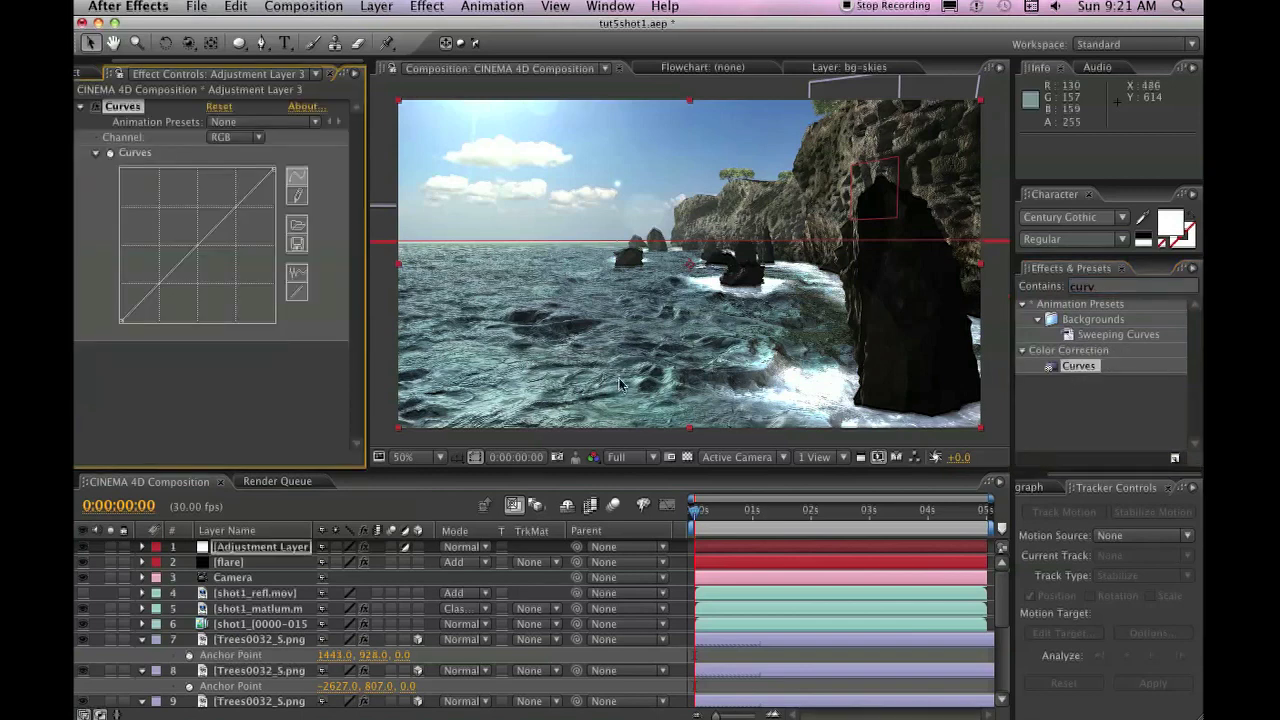
# Step: Shape the RGB curve, lowering shadows slightly and lifting the highlights
pyautogui.moveTo(166, 279); pyautogui.dragTo(166, 284)
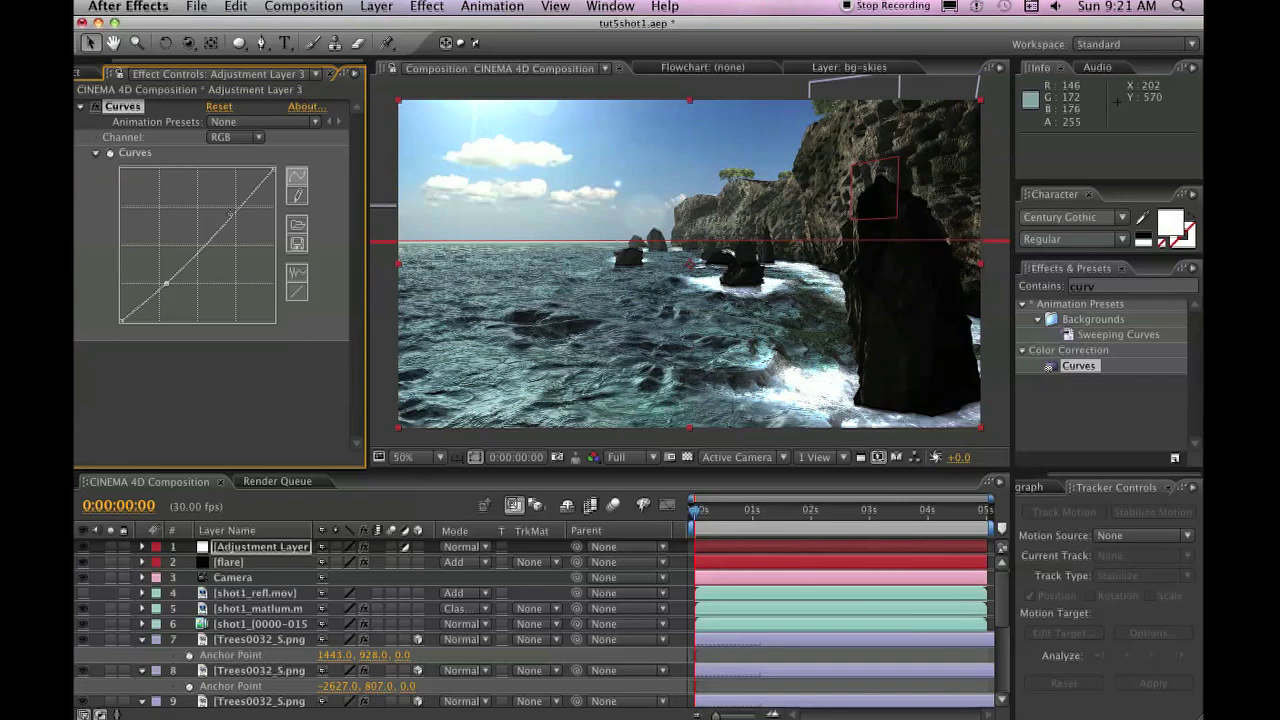
pyautogui.moveTo(231, 213)
pyautogui.mouseDown()
pyautogui.moveTo(244, 212)
pyautogui.moveTo(234, 206)
pyautogui.mouseUp()
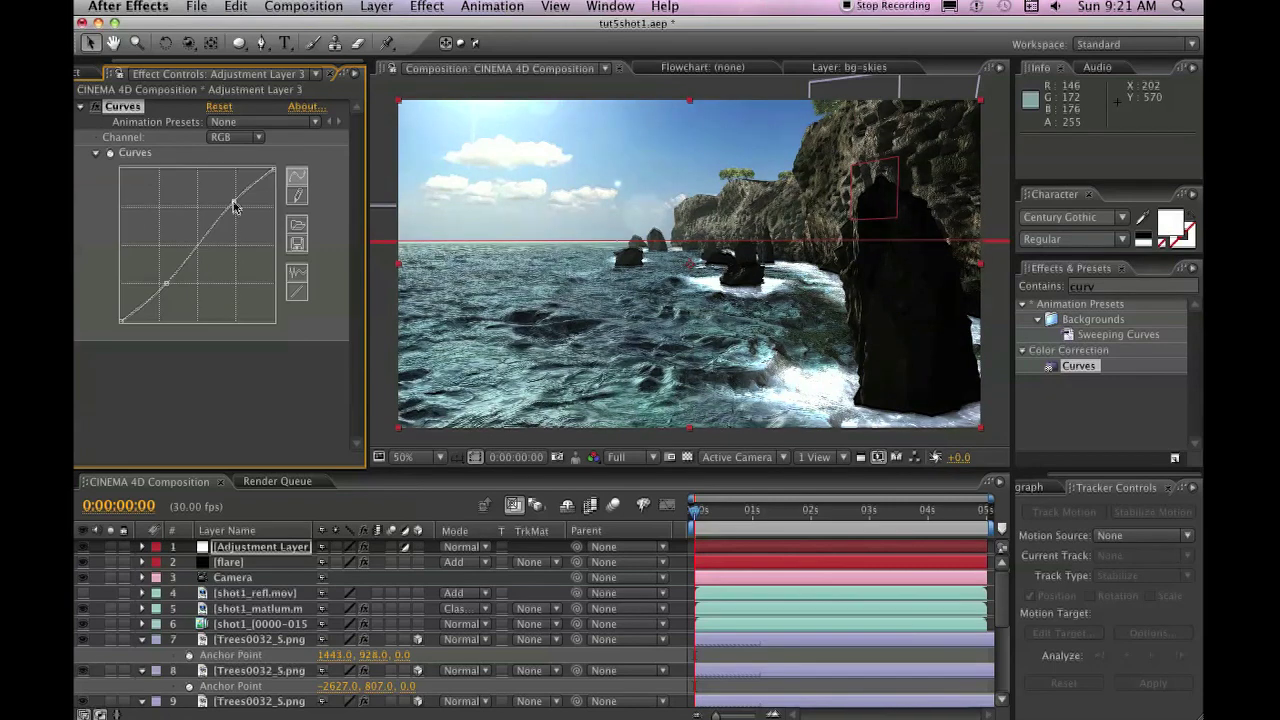
pyautogui.click(165, 284)
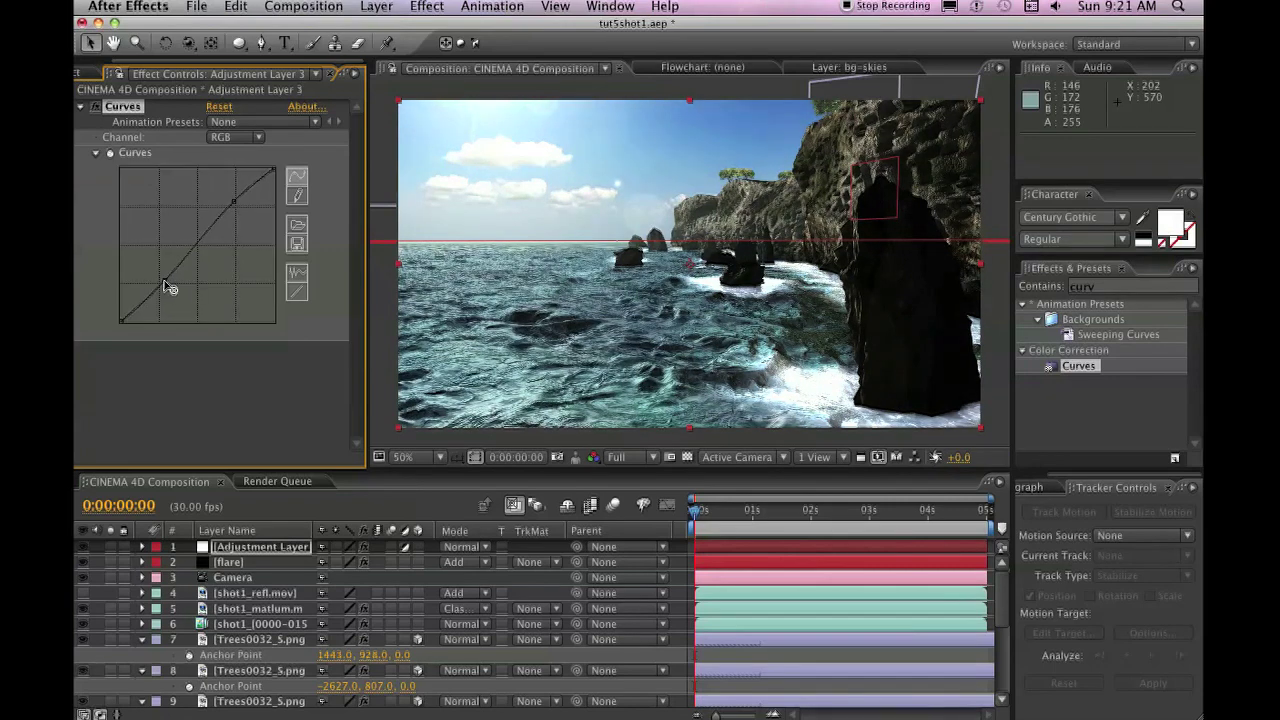
pyautogui.moveTo(165, 284); pyautogui.dragTo(164, 286)
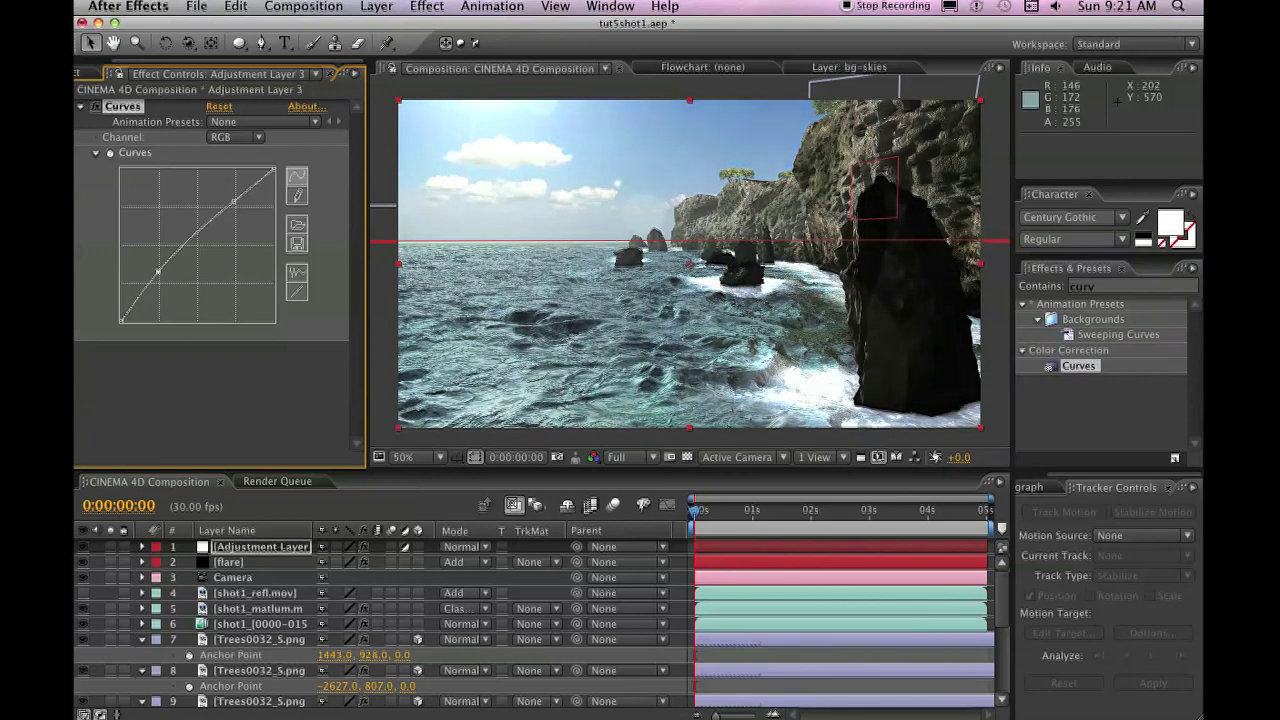
pyautogui.moveTo(158, 271); pyautogui.dragTo(158, 272)
pyautogui.moveTo(233, 201); pyautogui.dragTo(232, 205)
pyautogui.click(232, 201)
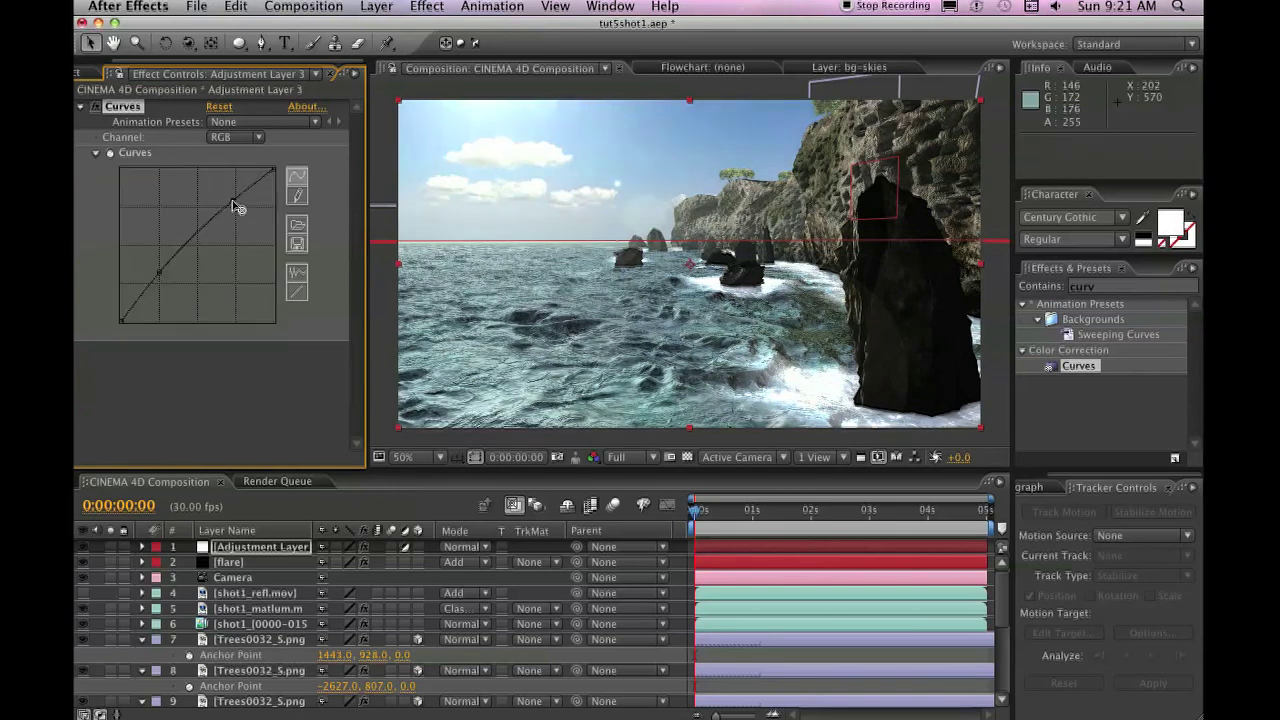
# Step: Switch the Curves channel to Blue and bend the blue curve upward
pyautogui.click(226, 137)
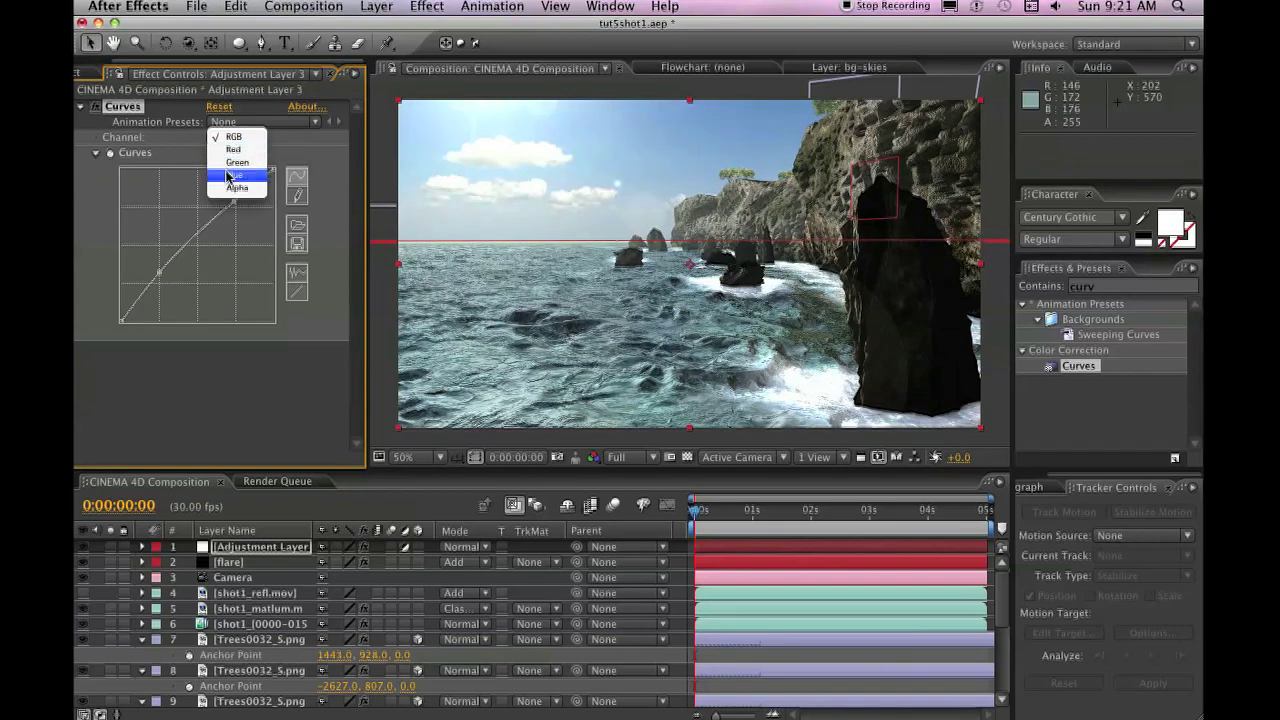
pyautogui.click(228, 176)
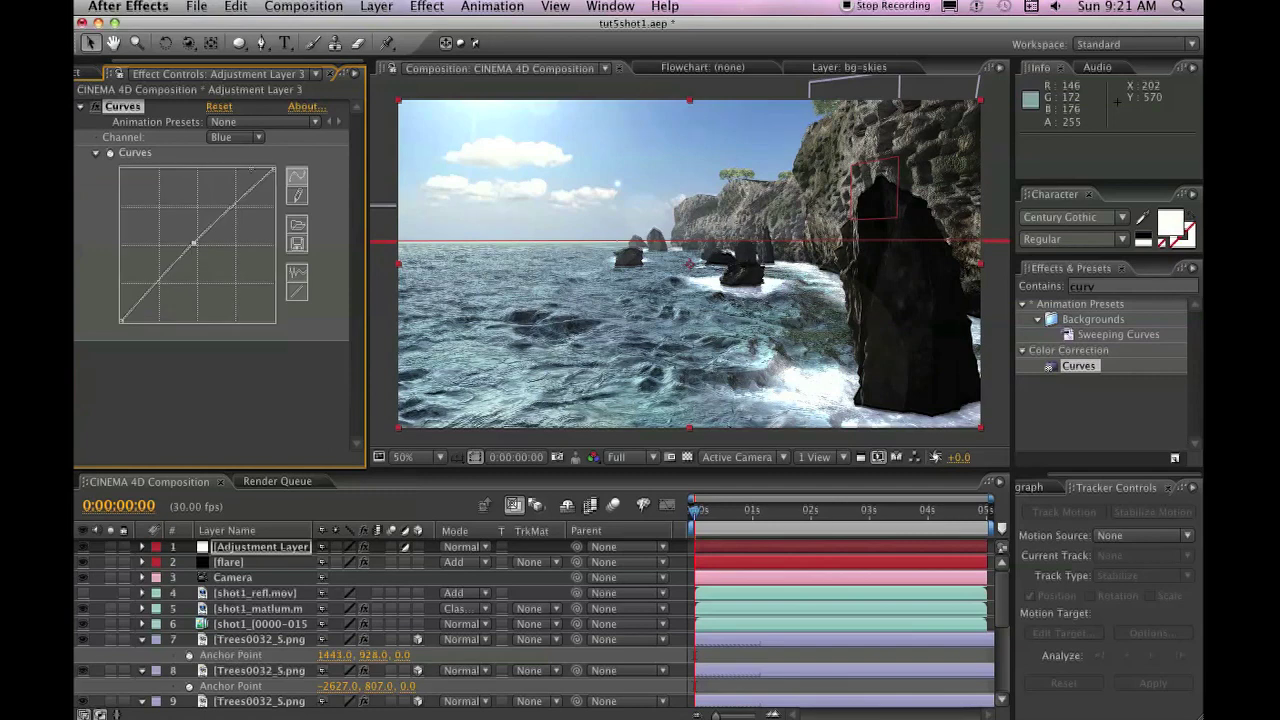
pyautogui.click(242, 139)
pyautogui.click(228, 123)
pyautogui.click(237, 137)
pyautogui.click(192, 253)
pyautogui.moveTo(194, 249); pyautogui.dragTo(193, 243)
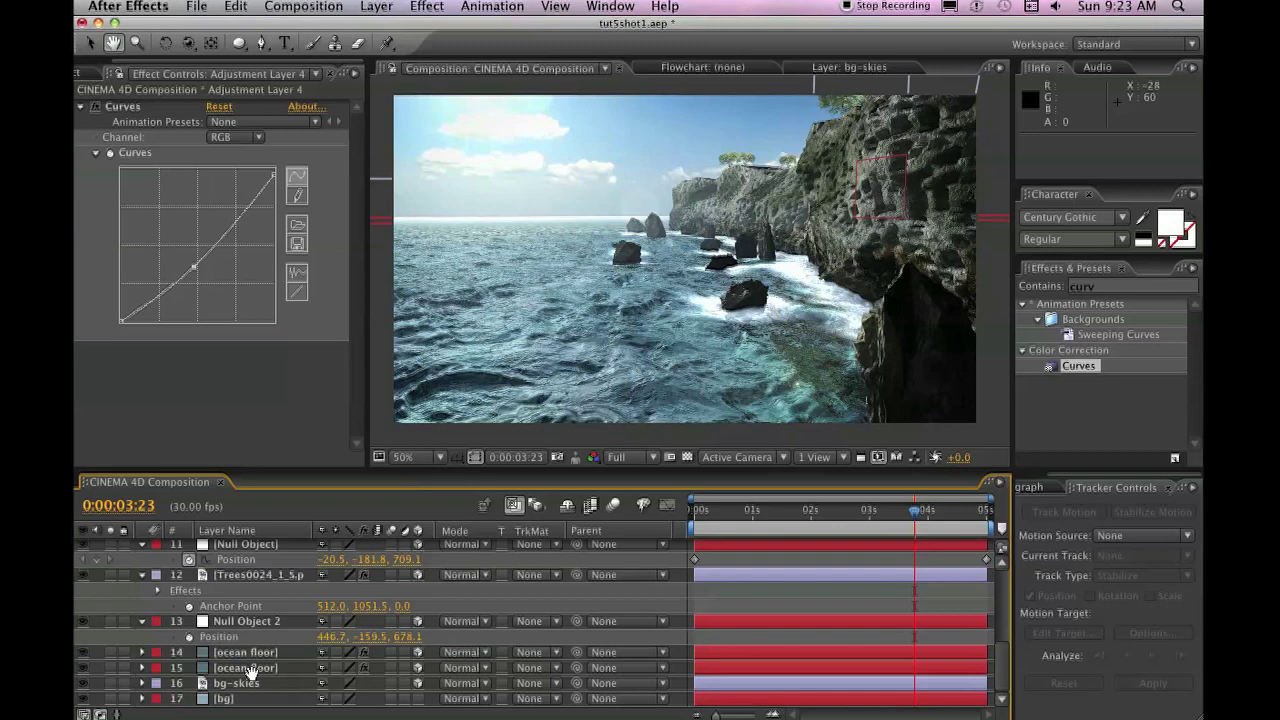
# Step: Apply a Curves effect to the bg-skies layer
pyautogui.click(240, 683)
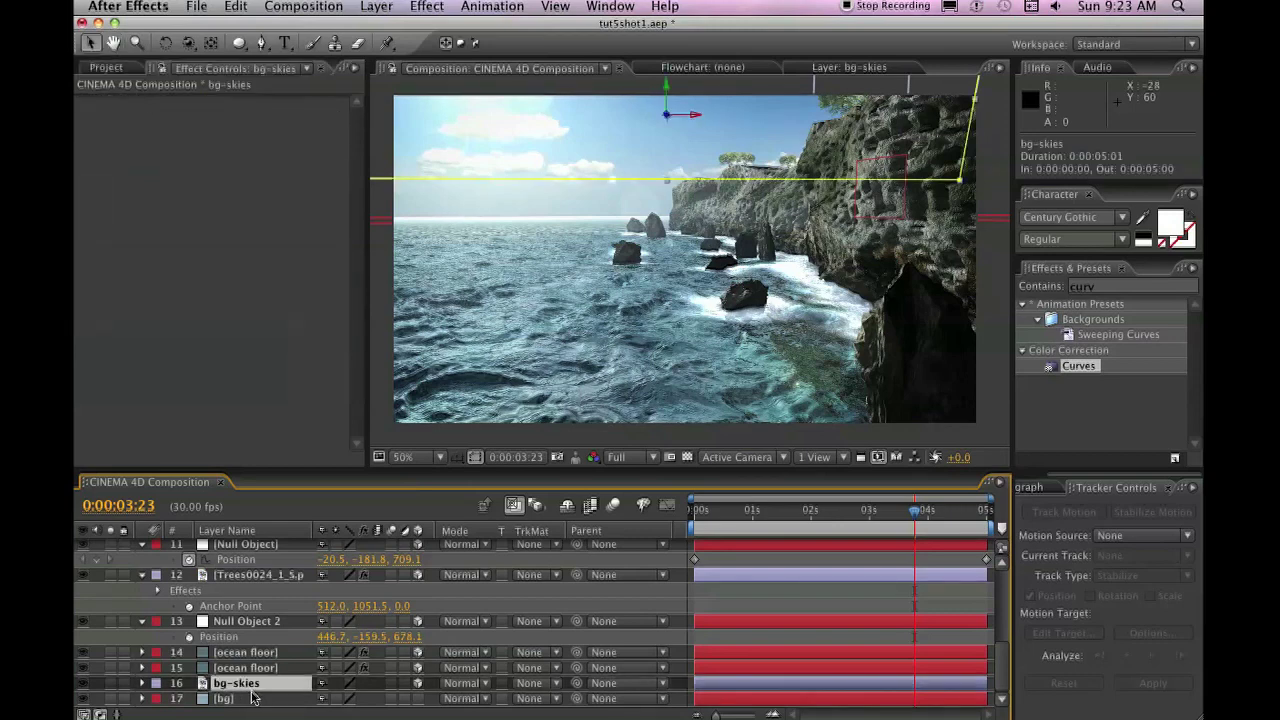
pyautogui.click(1085, 287)
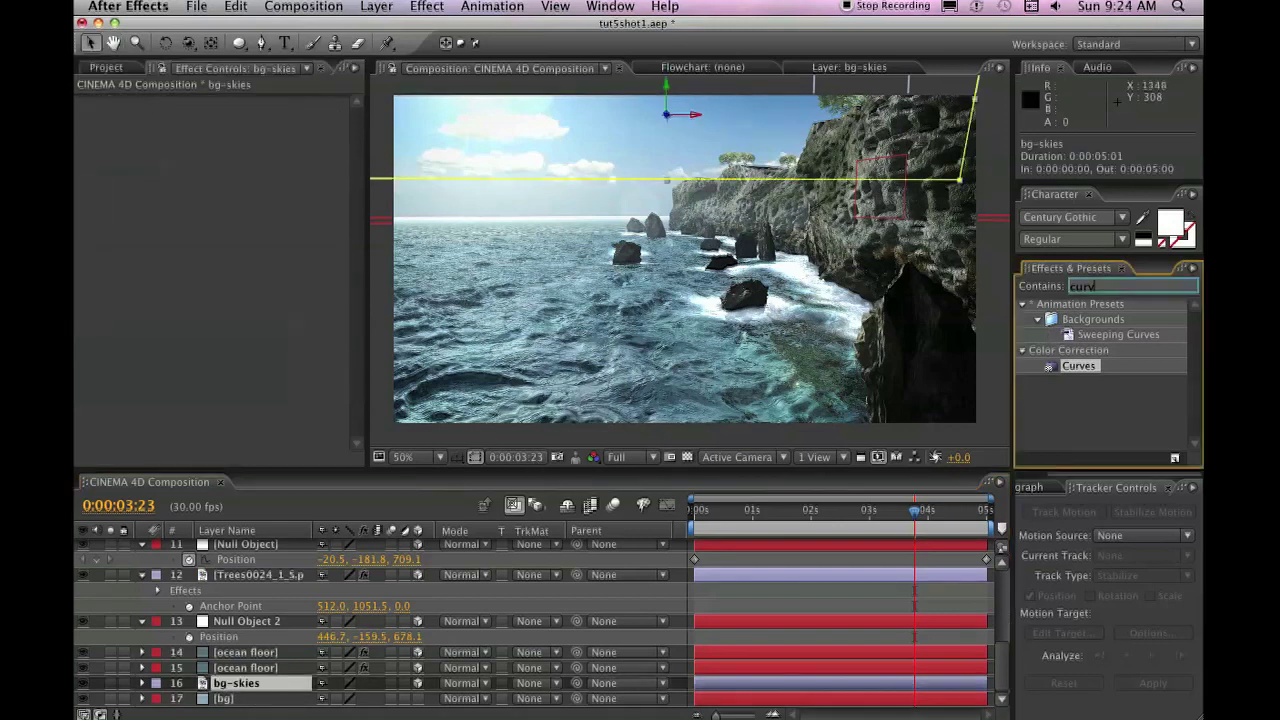
pyautogui.write('cont')
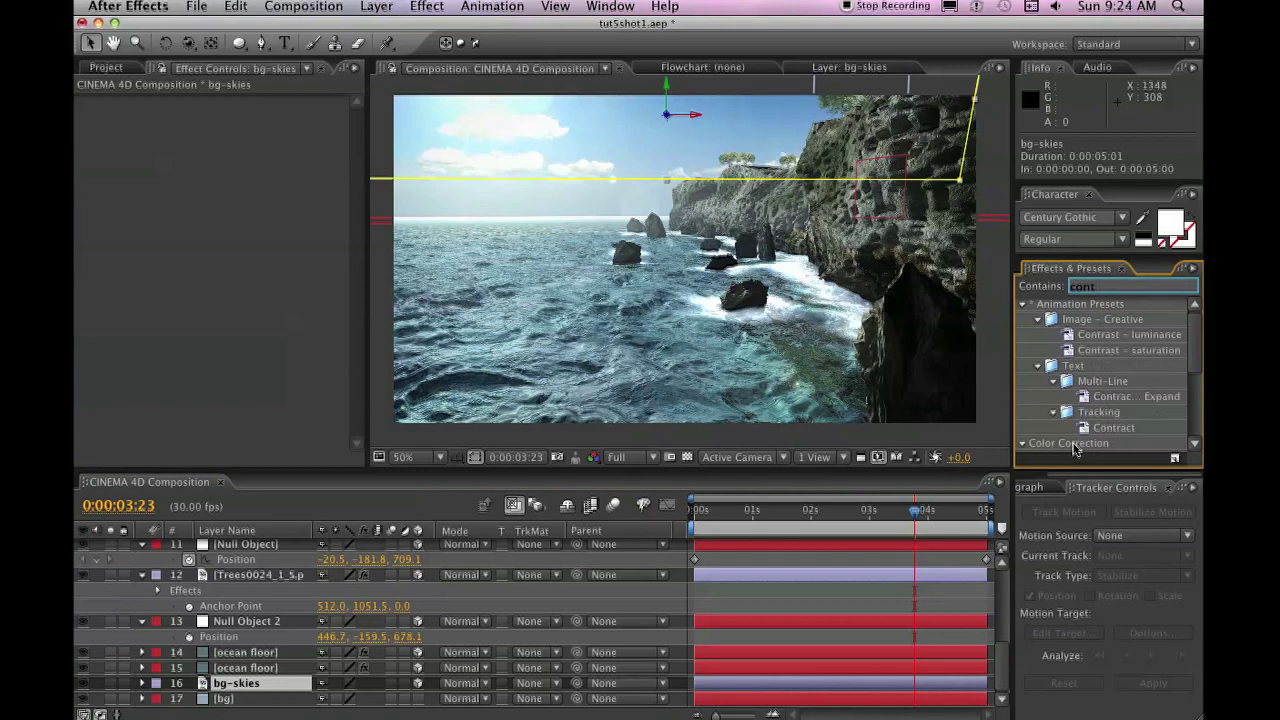
pyautogui.scroll(-4, 1075, 449)
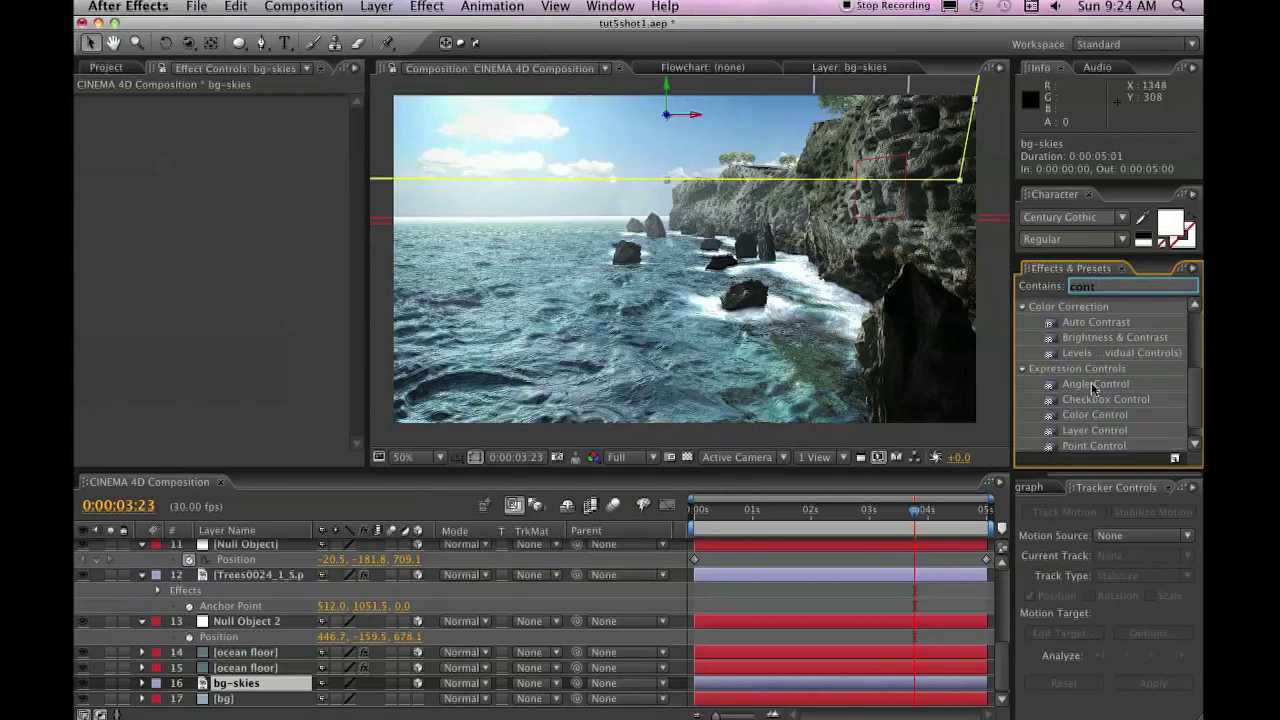
pyautogui.write('curv')
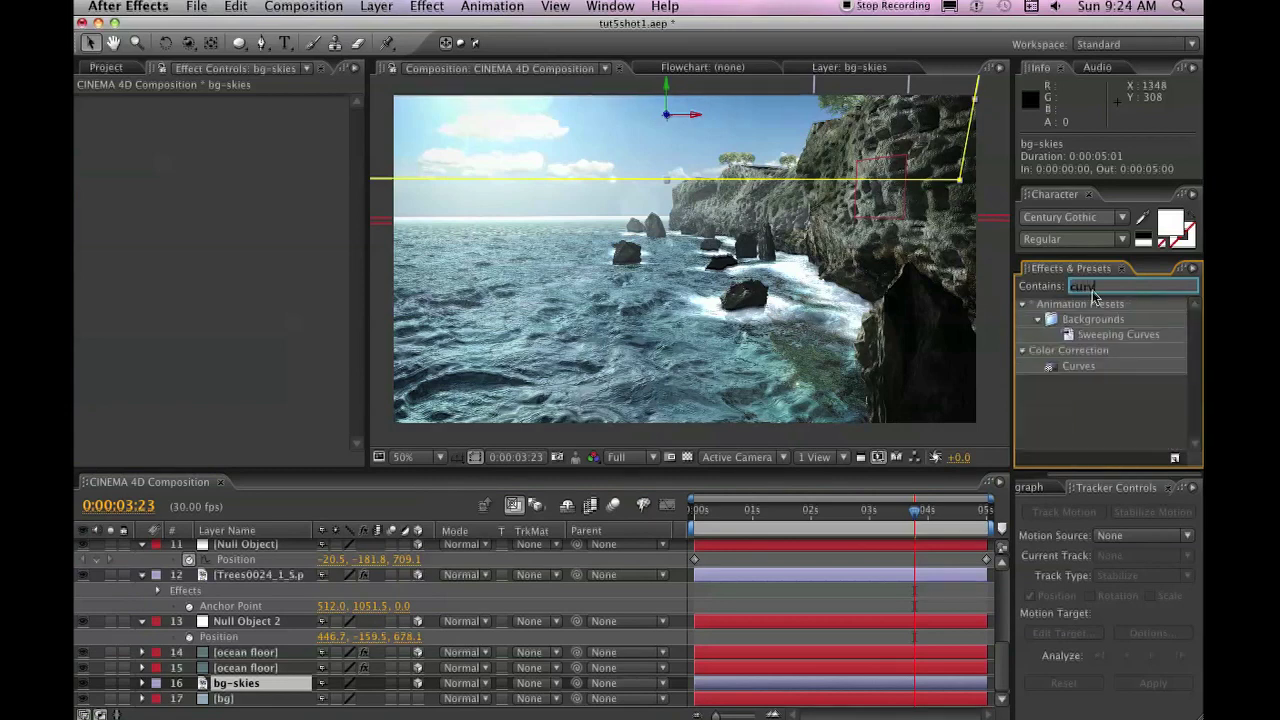
pyautogui.doubleClick(1075, 366)
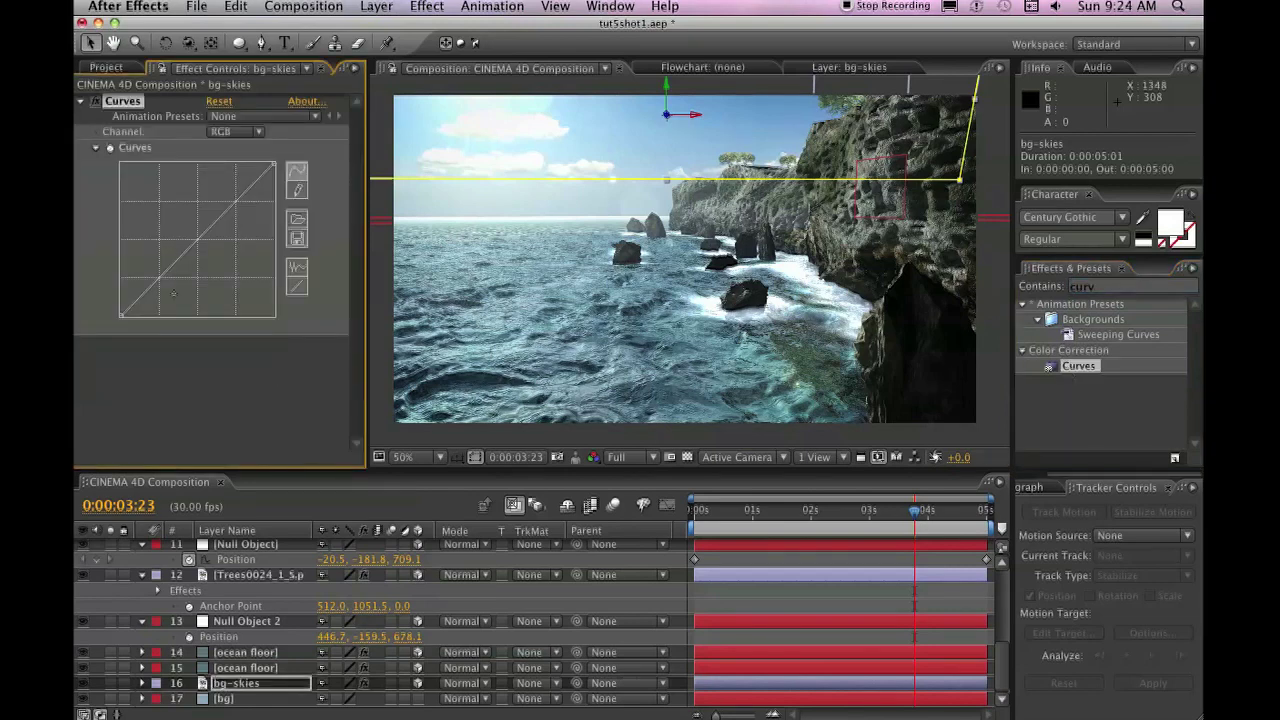
# Step: Shape the sky's RGB curve into an S-curve for more contrast
pyautogui.moveTo(173, 293); pyautogui.dragTo(173, 278)
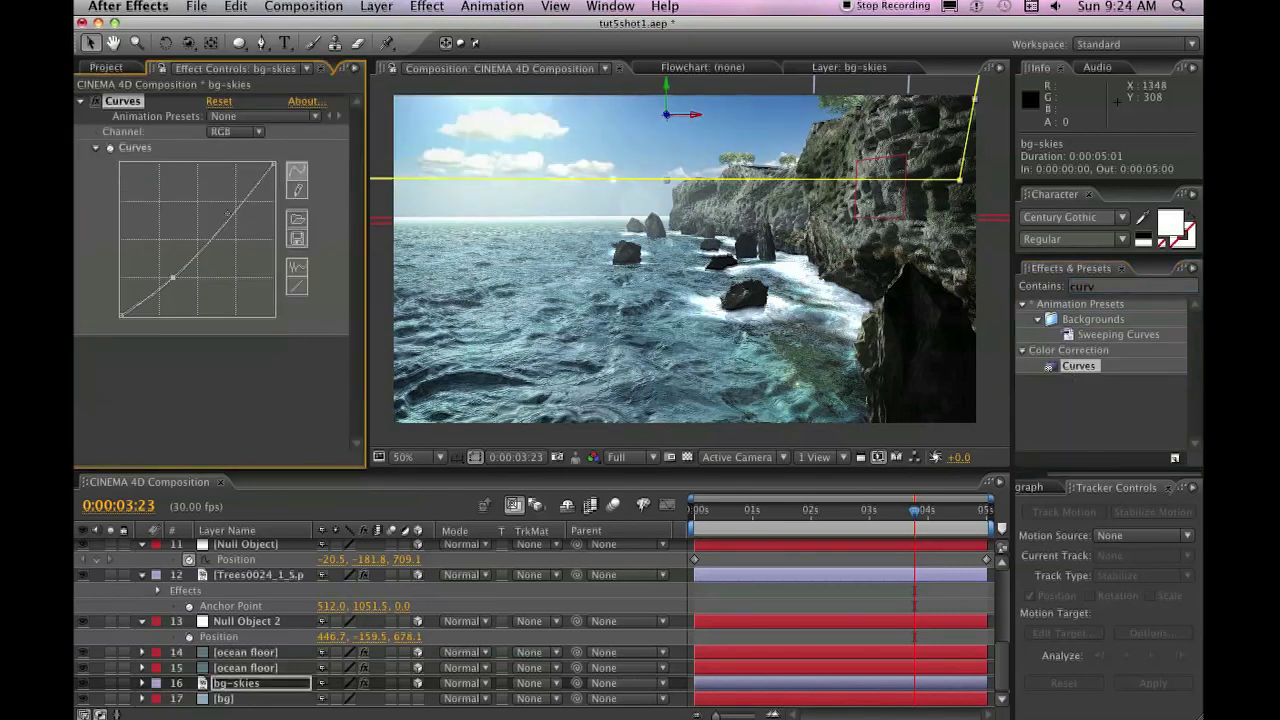
pyautogui.moveTo(173, 278); pyautogui.dragTo(178, 286)
pyautogui.moveTo(238, 205); pyautogui.dragTo(241, 200)
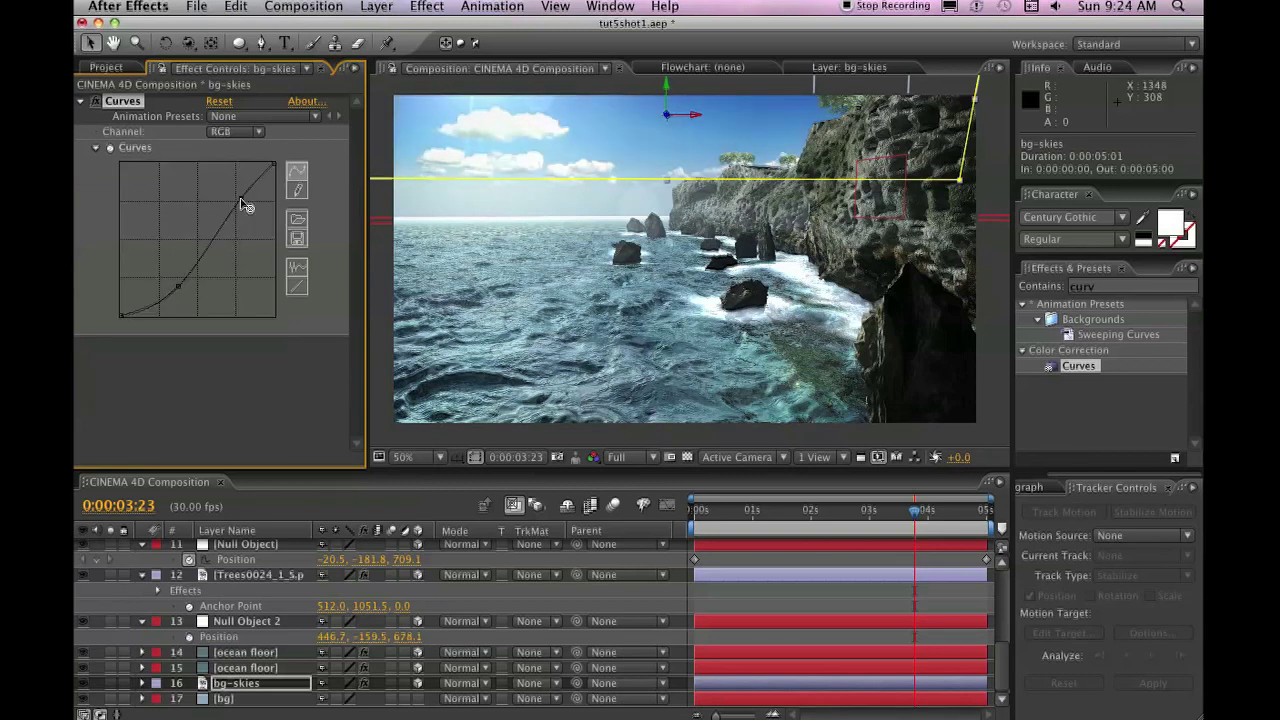
pyautogui.moveTo(177, 286); pyautogui.dragTo(178, 278)
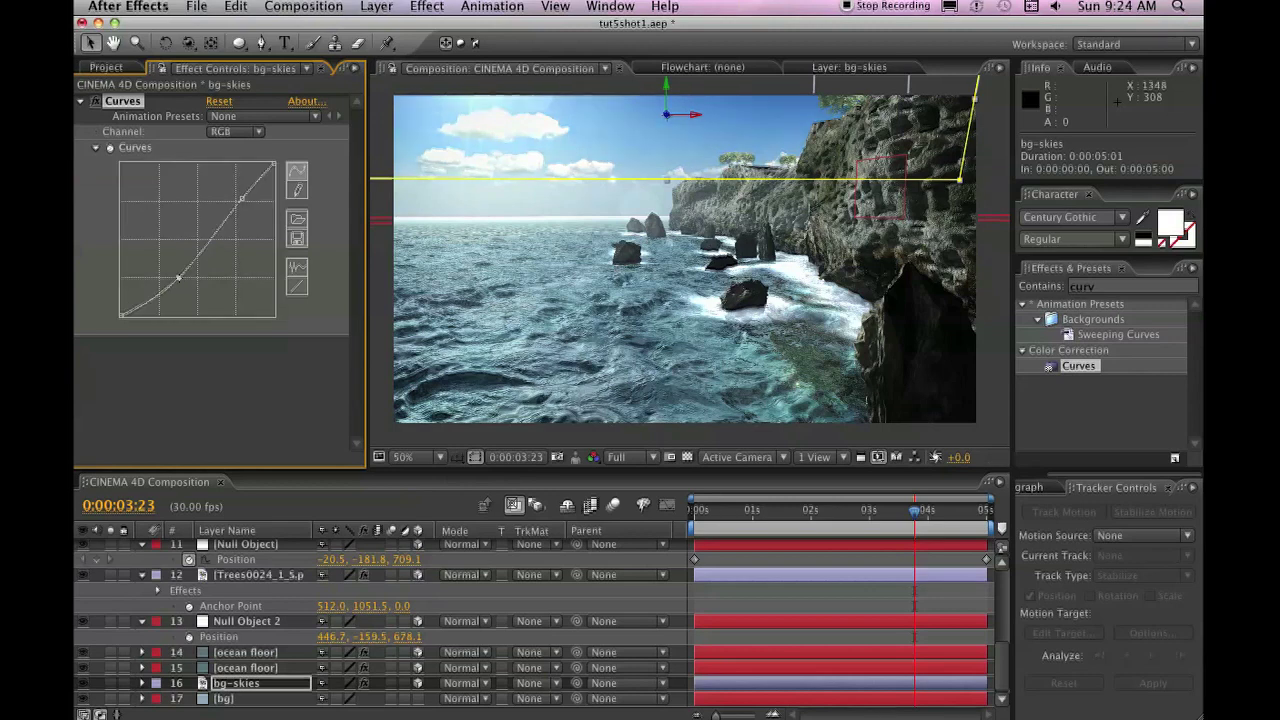
# Step: Raise the sky's blue-channel curve, then switch the channel to Red
pyautogui.click(233, 132)
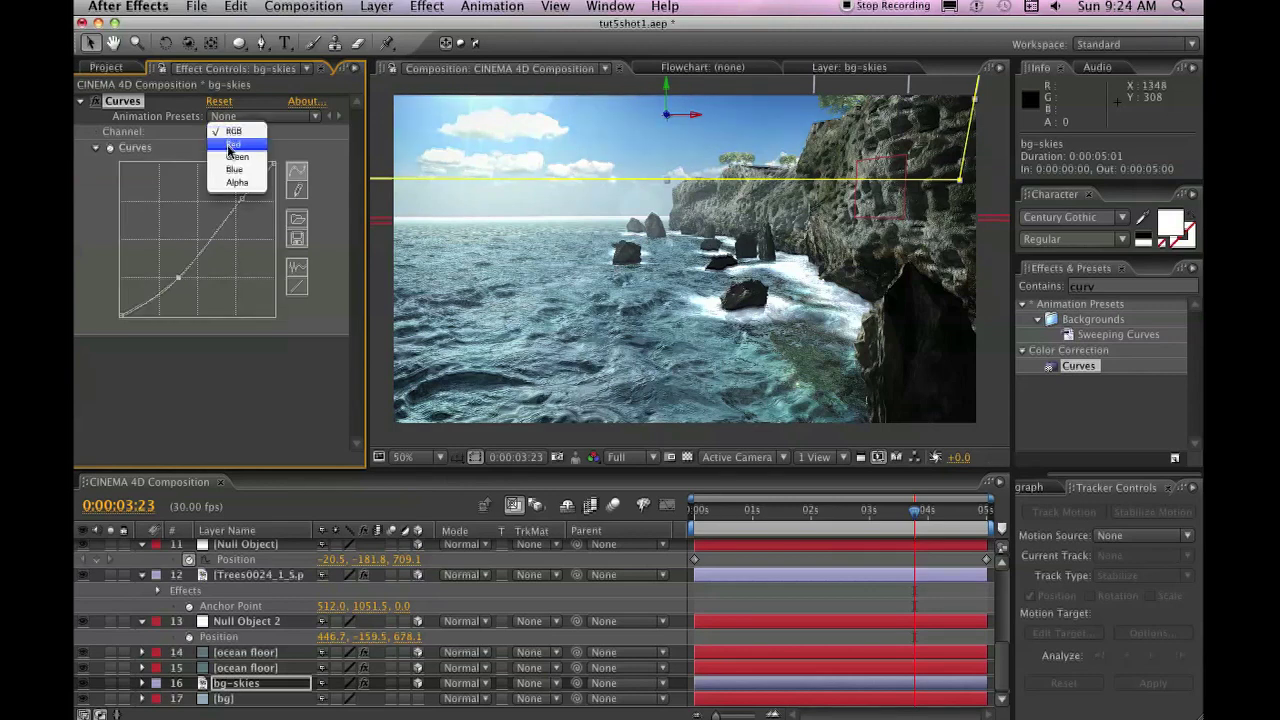
pyautogui.click(233, 170)
pyautogui.moveTo(201, 244); pyautogui.dragTo(195, 232)
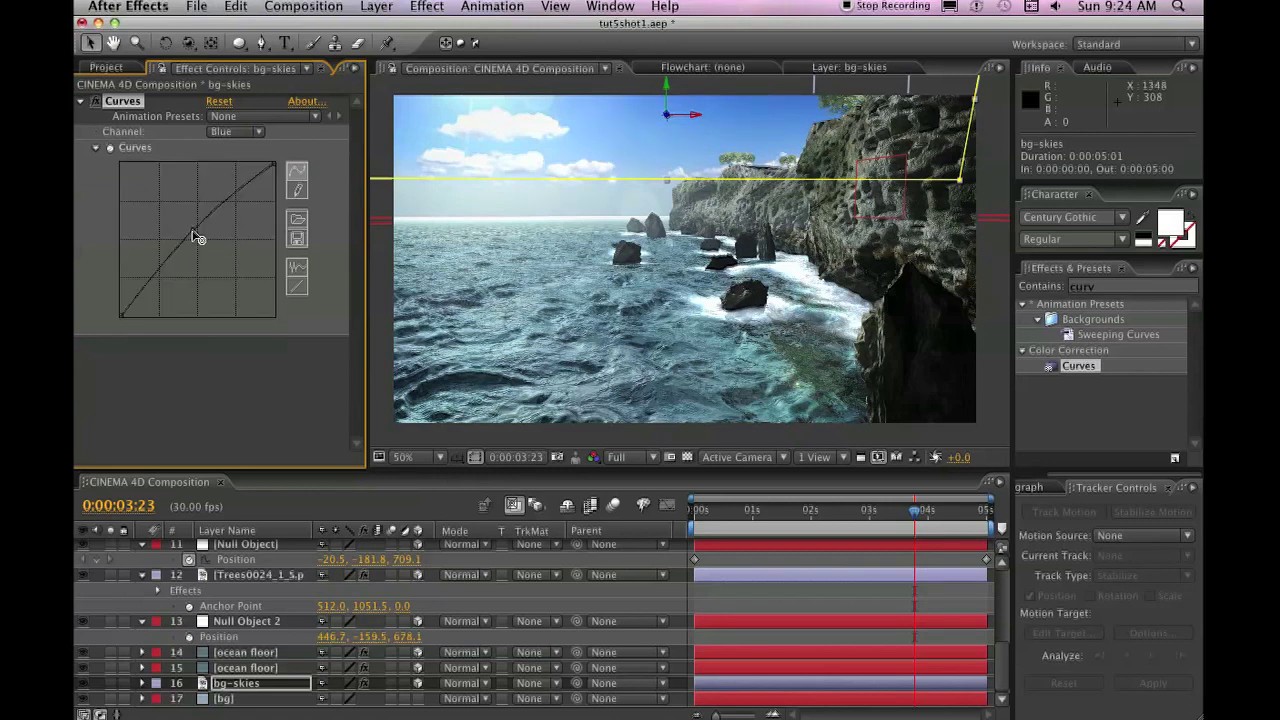
pyautogui.moveTo(196, 236); pyautogui.dragTo(193, 233)
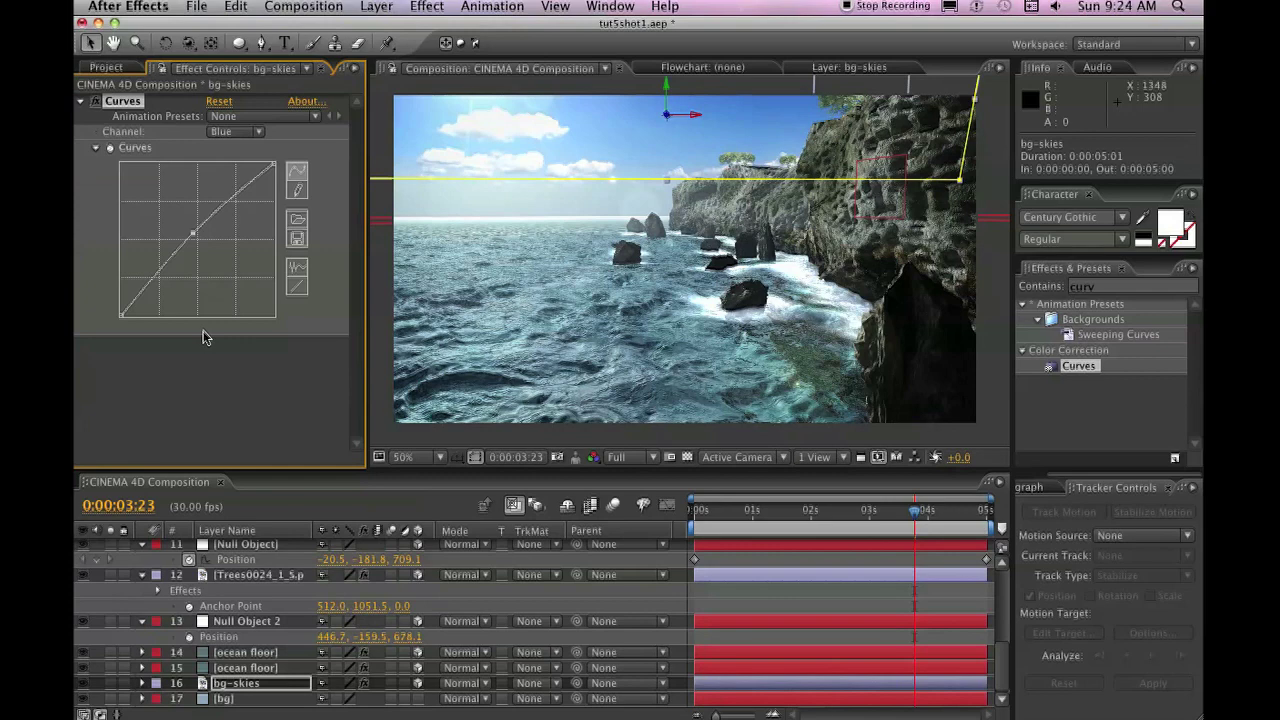
pyautogui.click(226, 132)
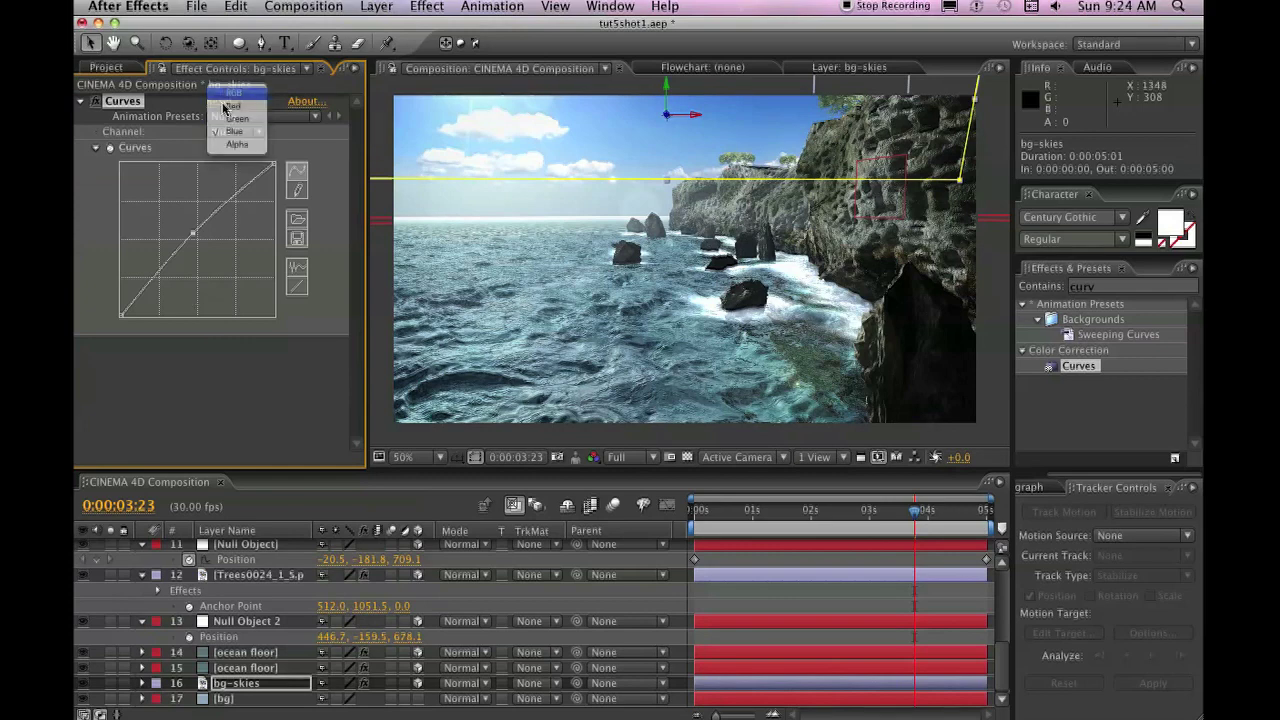
pyautogui.click(232, 105)
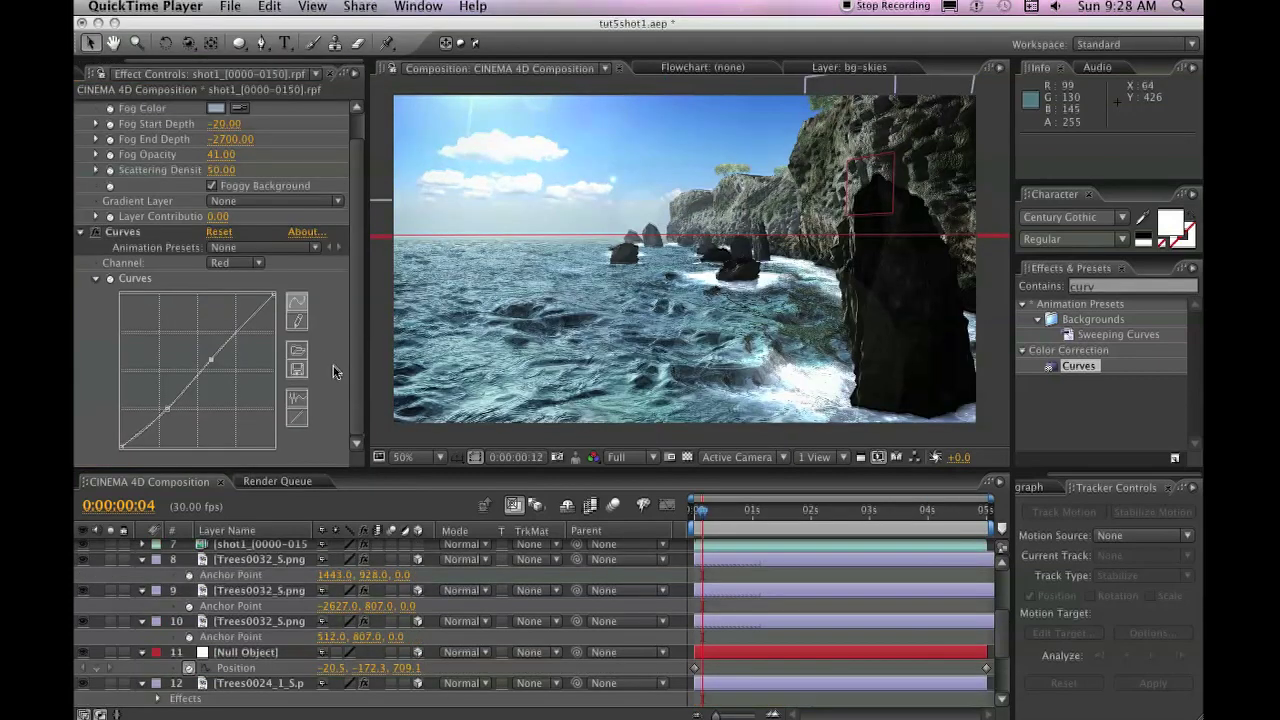
# Step: Return to After Effects and start a RAM preview of the graded CINEMA 4D Composition
pyautogui.click(435, 495)
pyautogui.press('KP_0')
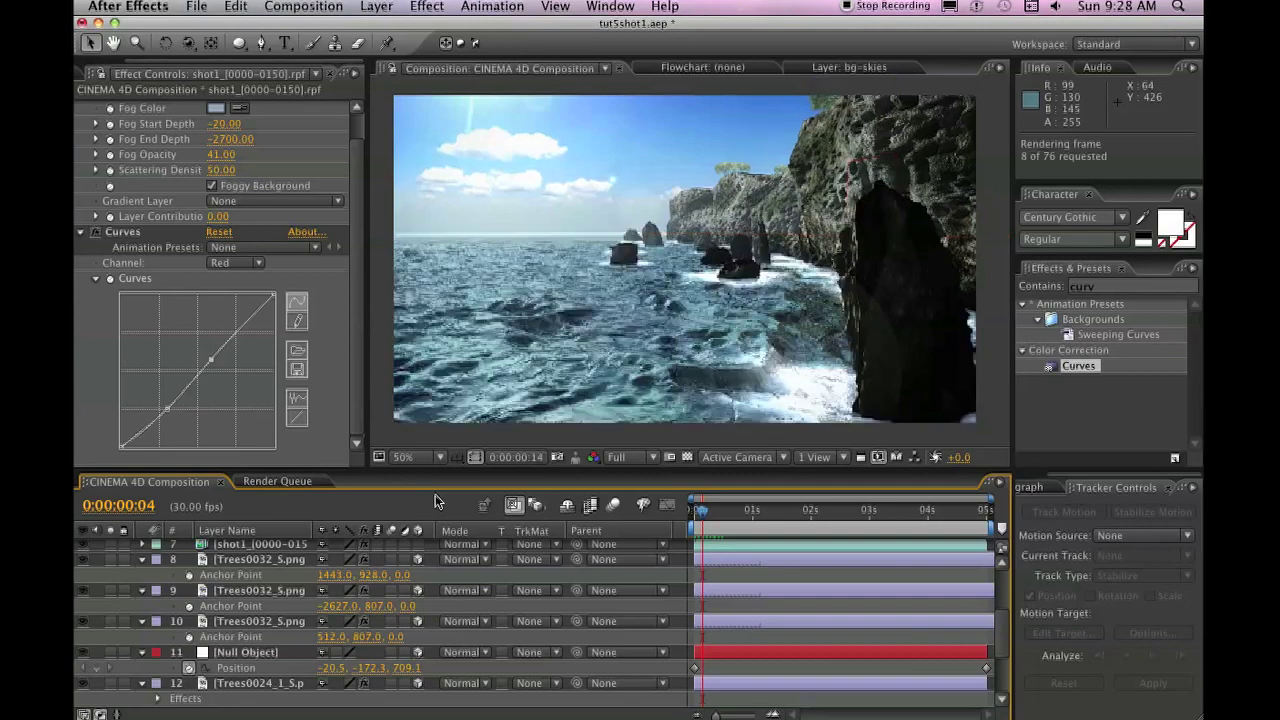